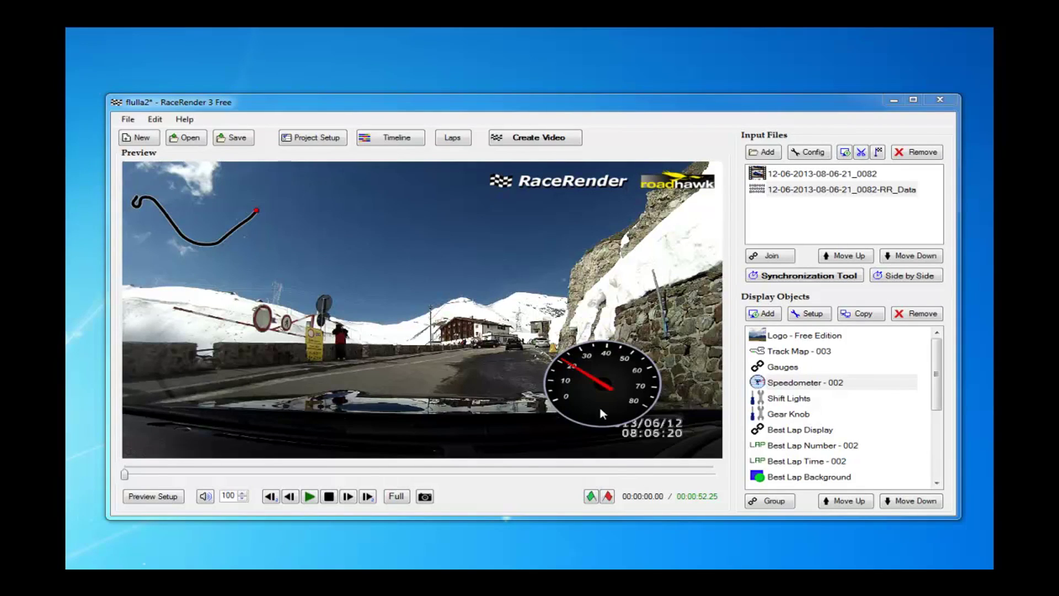
Step: Arrange the overlays in the preview: speedometer top right, track map lower left, logo top left
click(599, 394)
drag(598, 394, 437, 325)
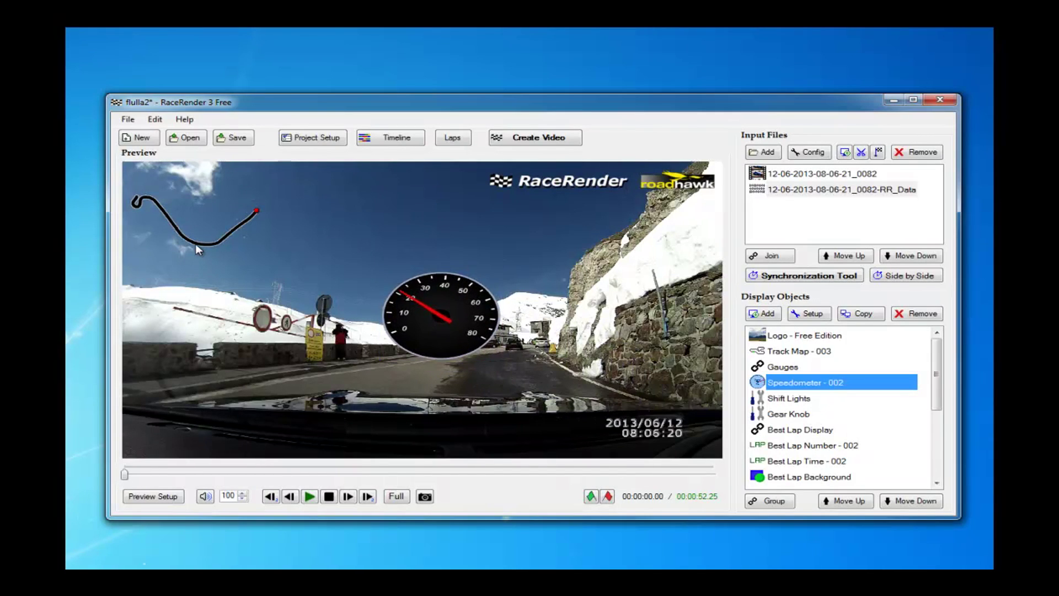
drag(197, 242, 197, 226)
drag(550, 207, 419, 206)
drag(203, 216, 263, 278)
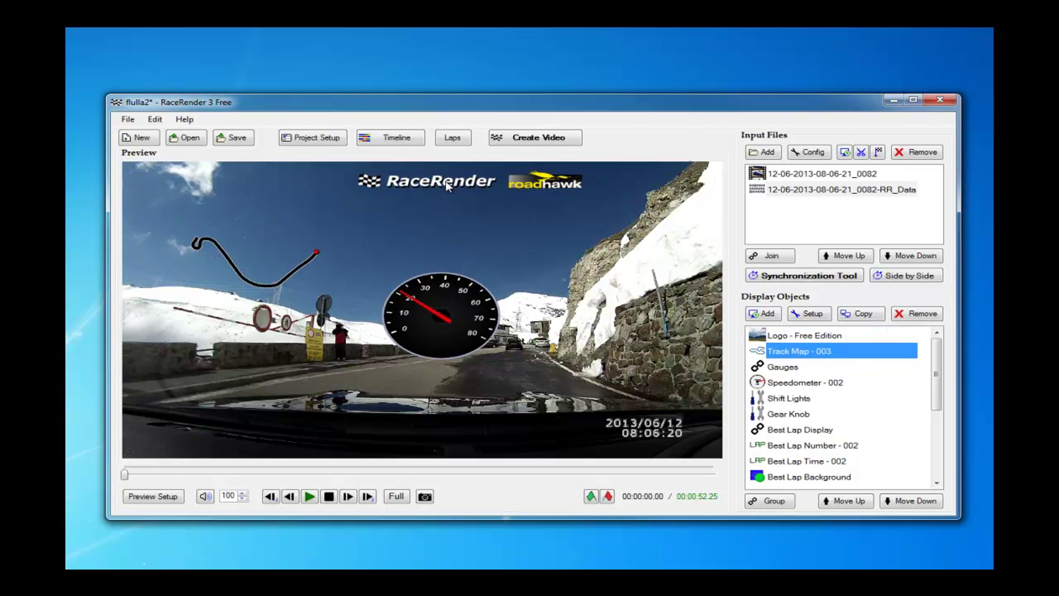
drag(447, 182, 230, 185)
drag(440, 311, 649, 204)
drag(266, 285, 220, 425)
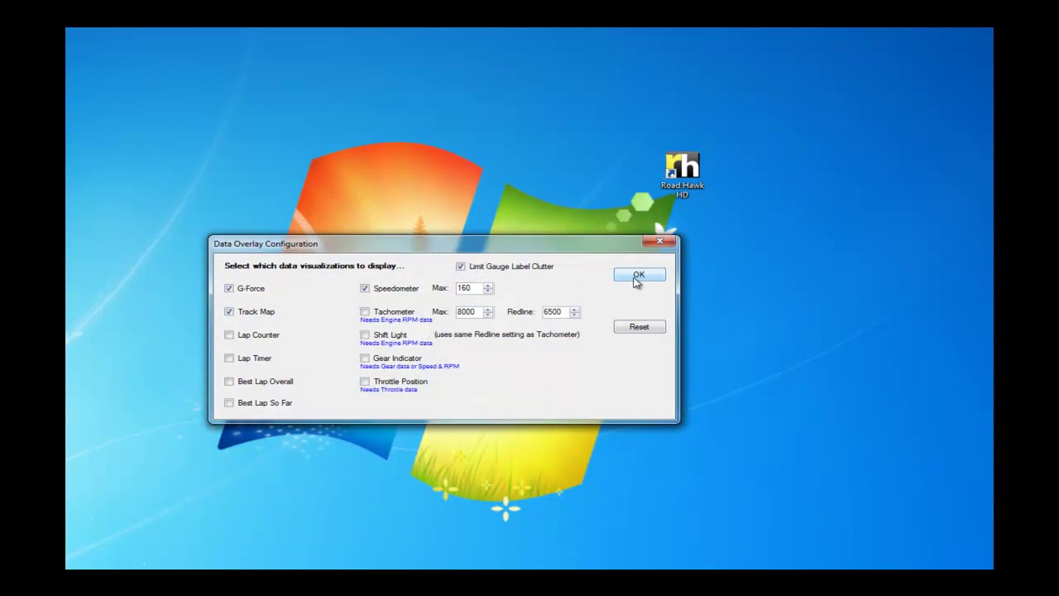
Step: Confirm the selected data template and close the Project Setup Wizard
click(637, 274)
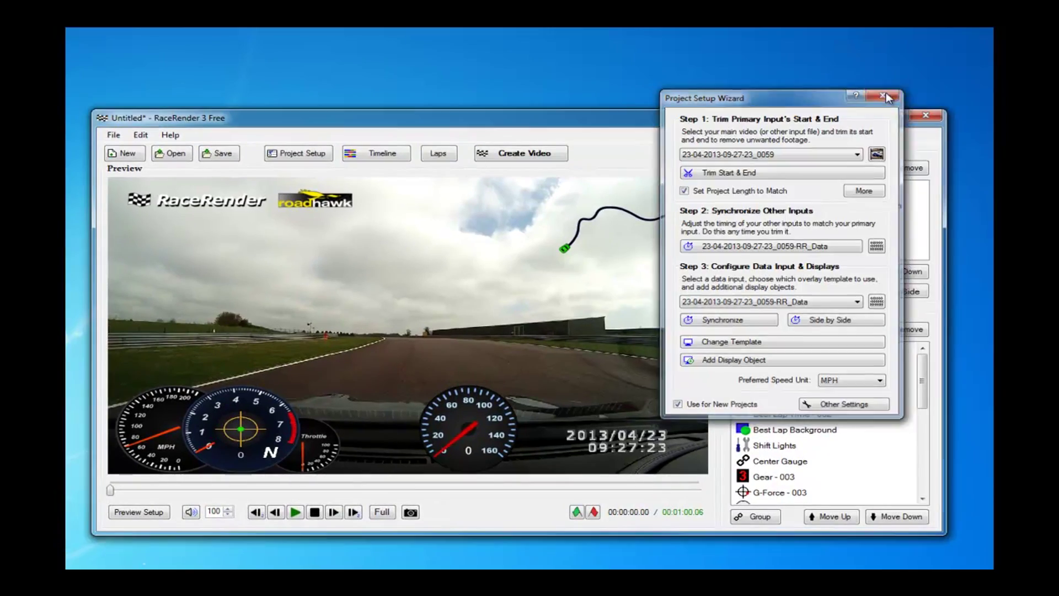
click(884, 96)
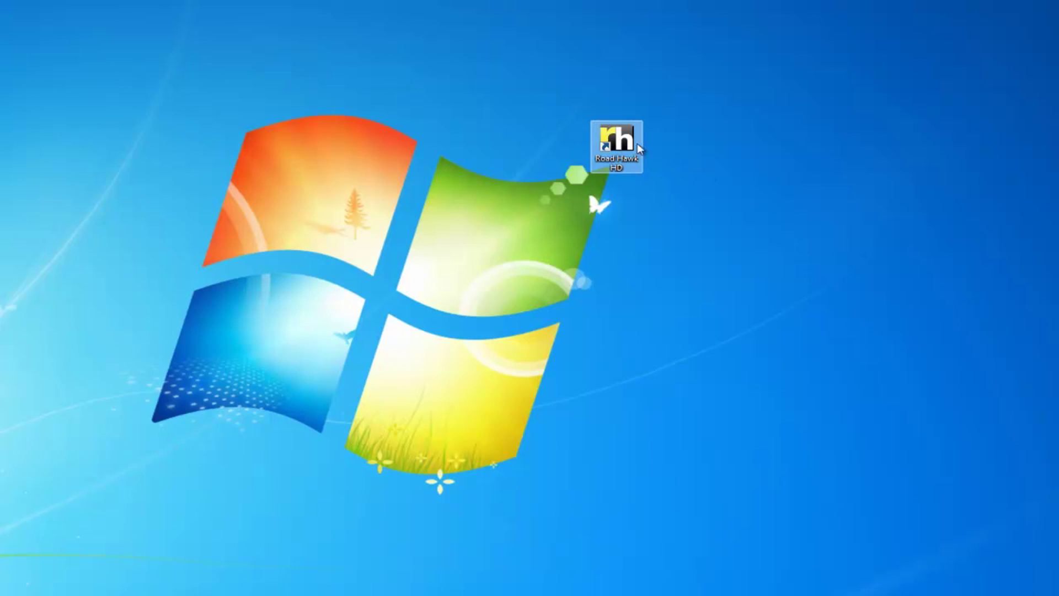
Step: Launch Roadhawk HD and change the camera resolution from 720p to 1080p
double_click(618, 139)
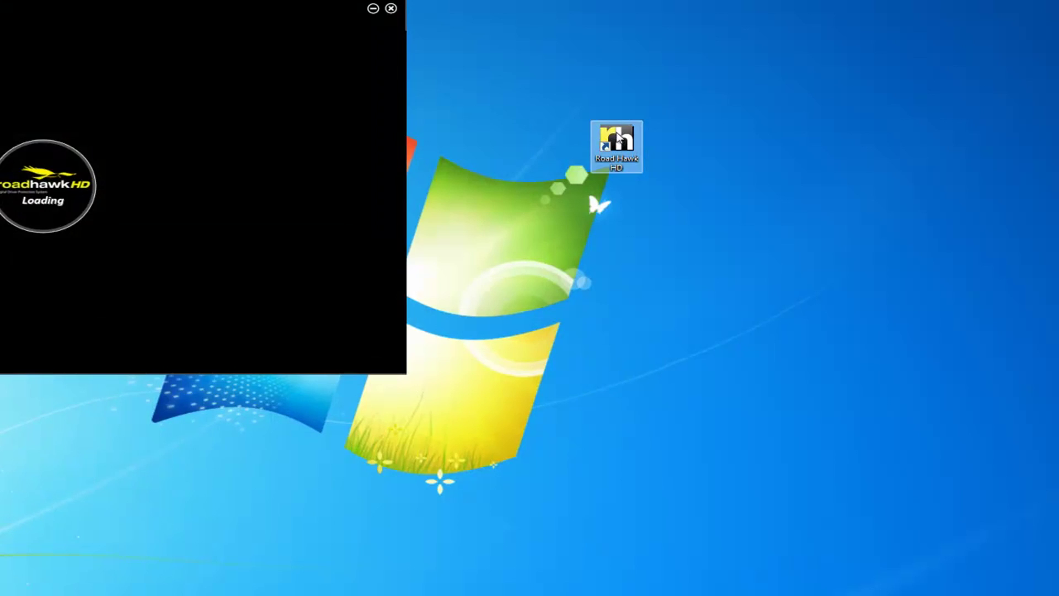
drag(230, 23, 704, 103)
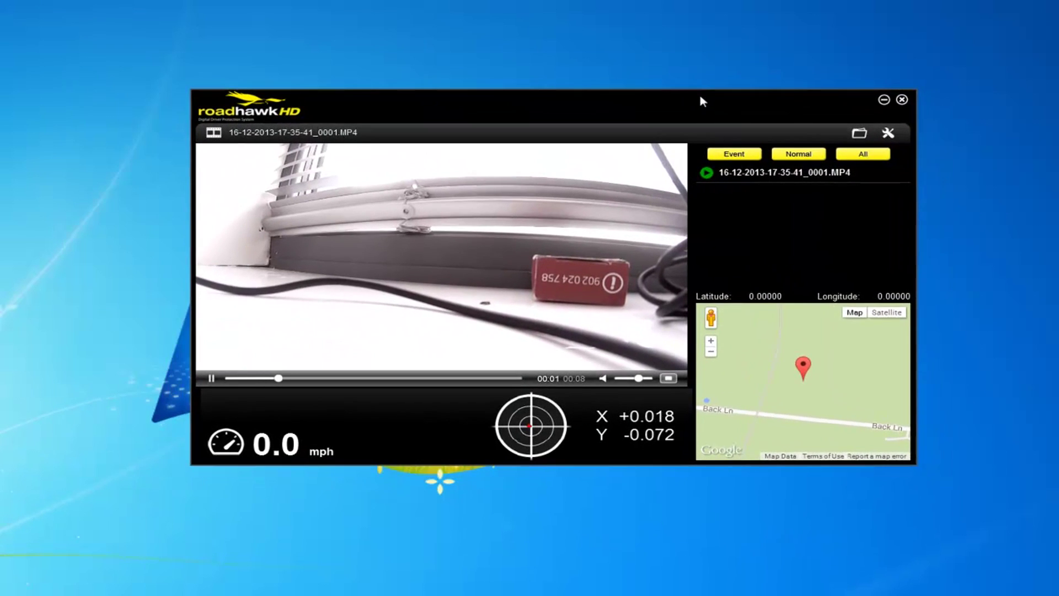
click(888, 133)
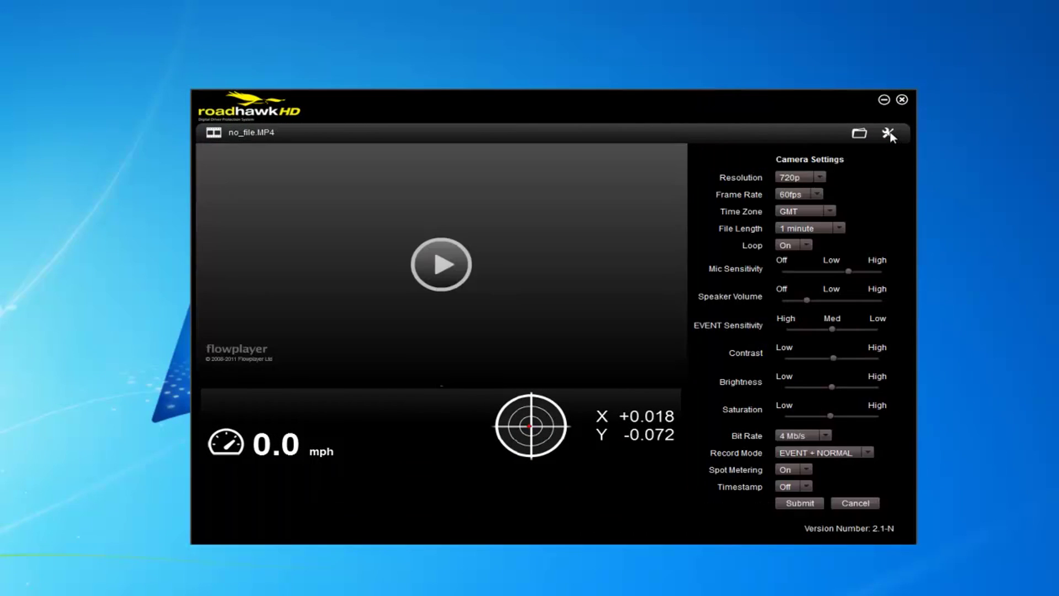
drag(783, 105, 765, 97)
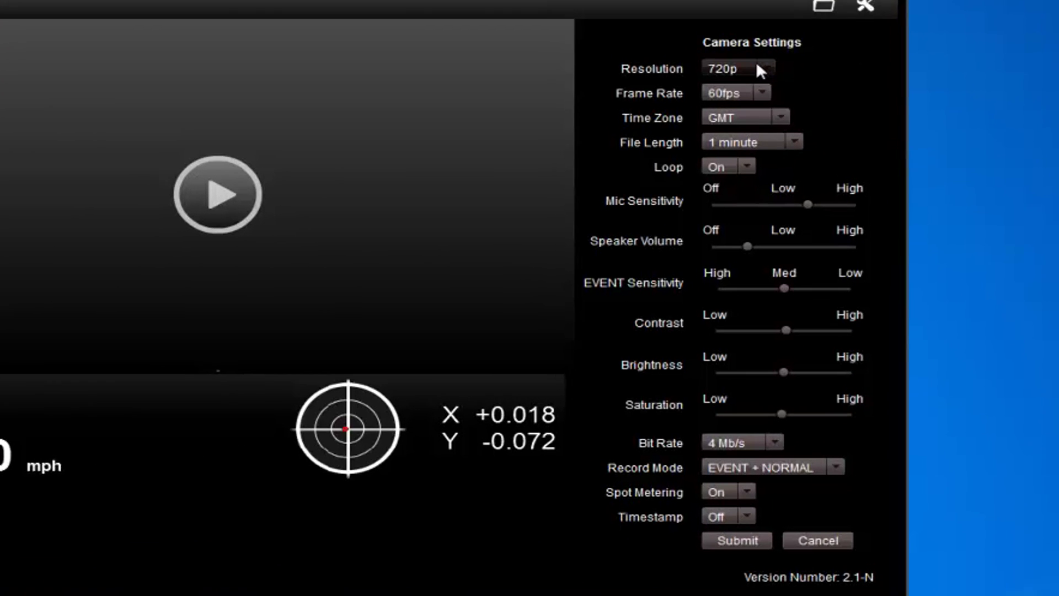
click(771, 169)
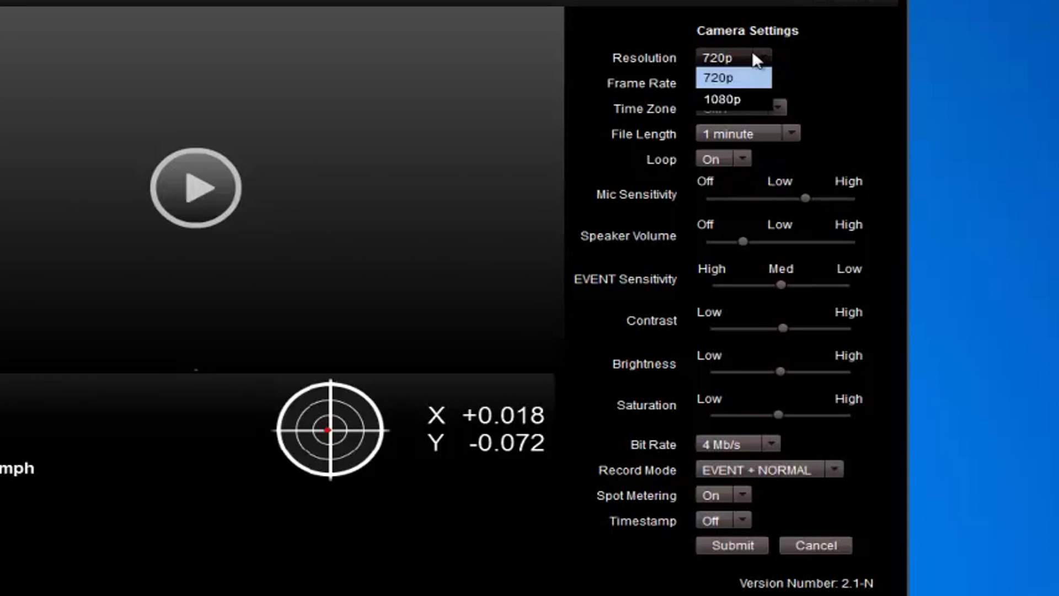
click(737, 100)
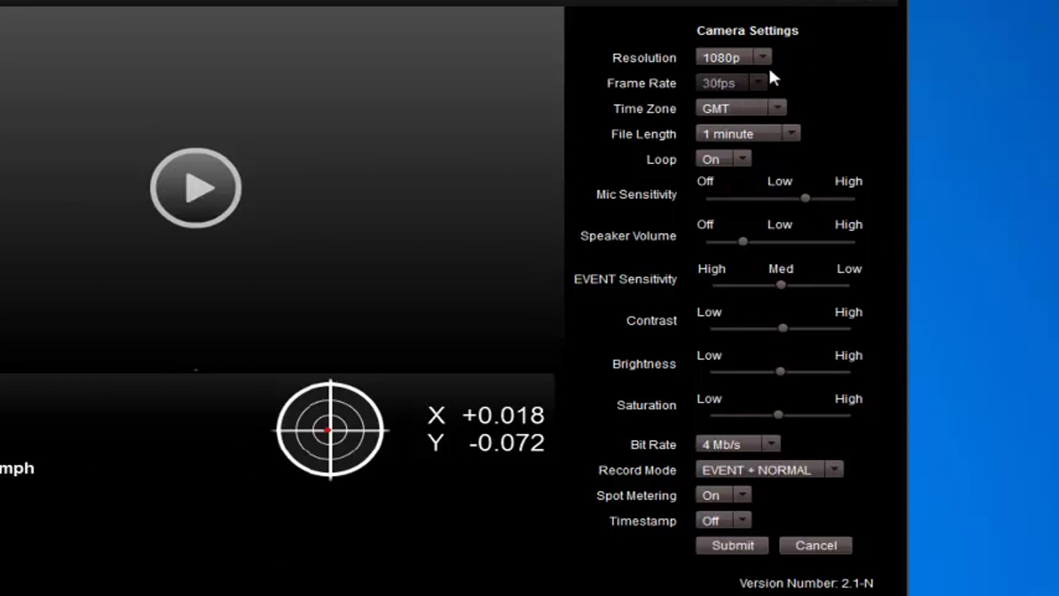
Step: Set file length to 30 minutes, accept the warning, and lower microphone sensitivity to 6
click(731, 133)
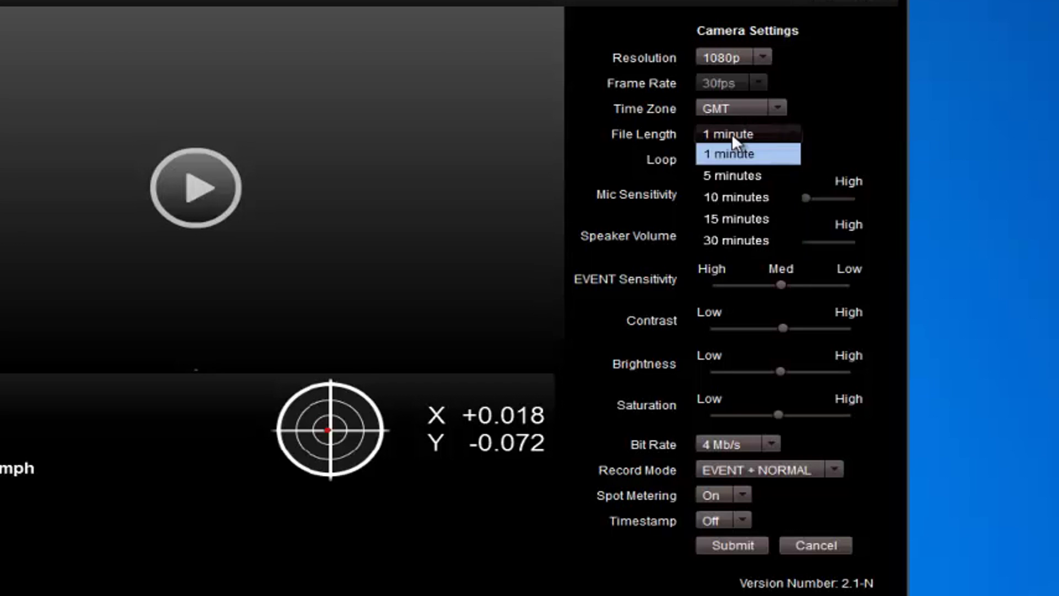
click(733, 241)
click(380, 310)
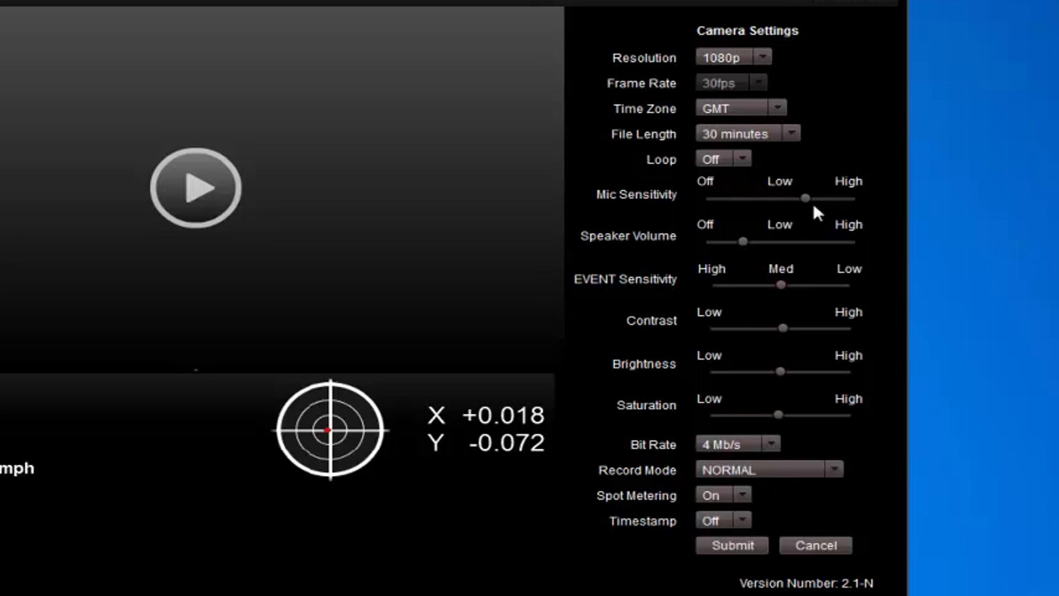
drag(806, 203, 728, 210)
drag(817, 204, 812, 205)
Step: Change the Bit Rate setting from 4 Mb/s to 12 Mb/s
click(747, 442)
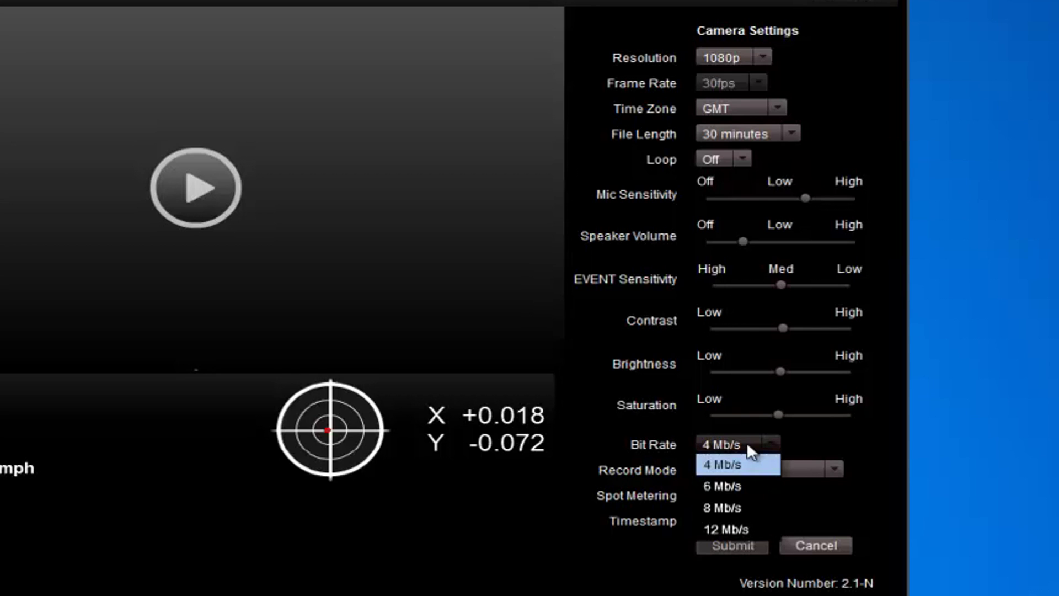
click(748, 529)
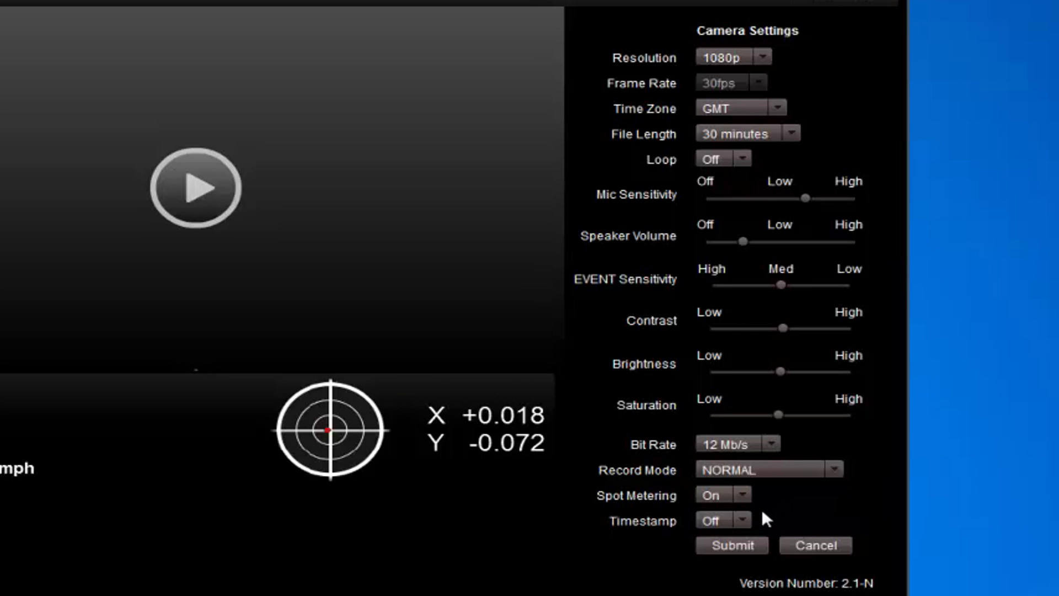
Step: Check the Timestamp options, confirm formatting the SD card, and reopen Camera Settings
click(746, 520)
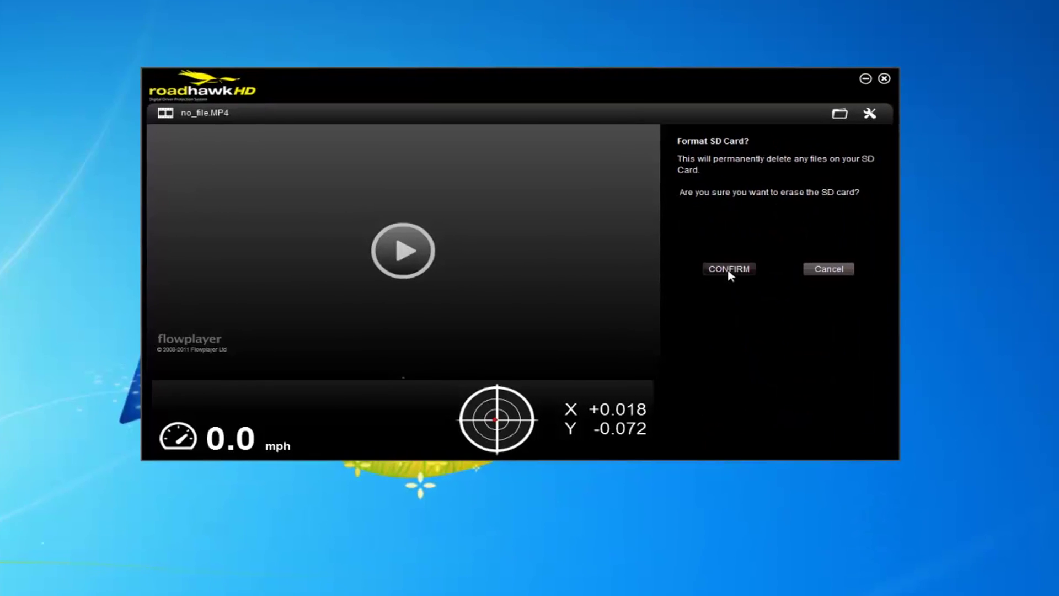
click(728, 269)
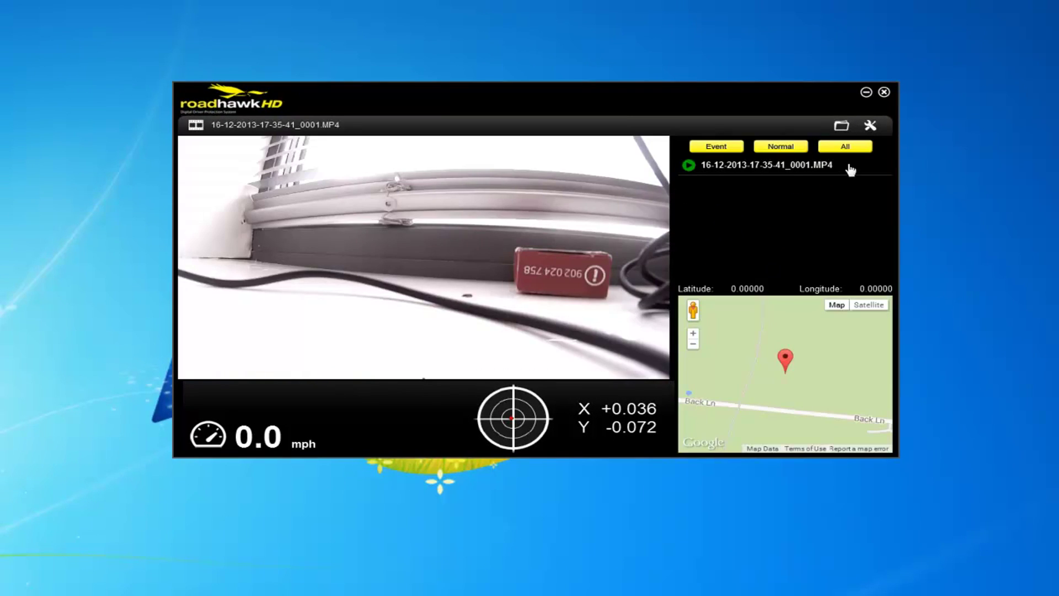
click(872, 126)
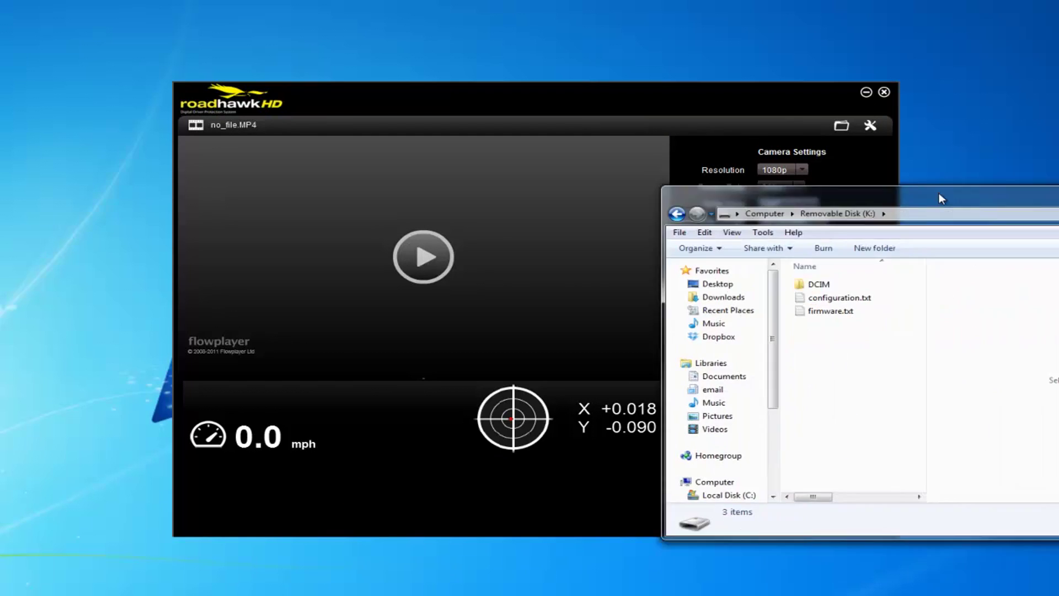
Step: Center the Removable Disk (K:) window and preview configuration.txt in Explorer
drag(941, 196, 586, 135)
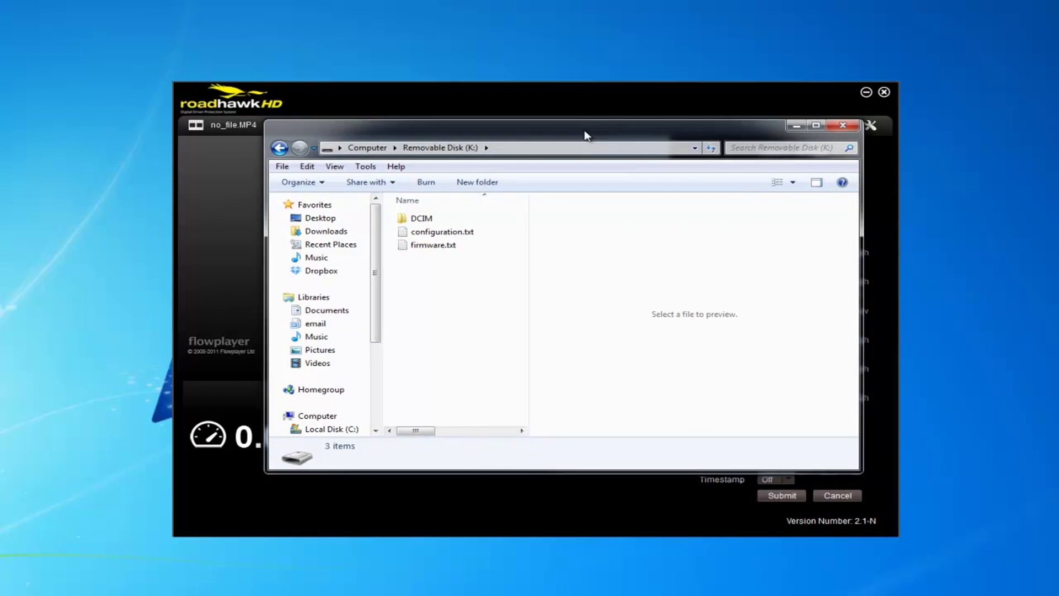
click(426, 231)
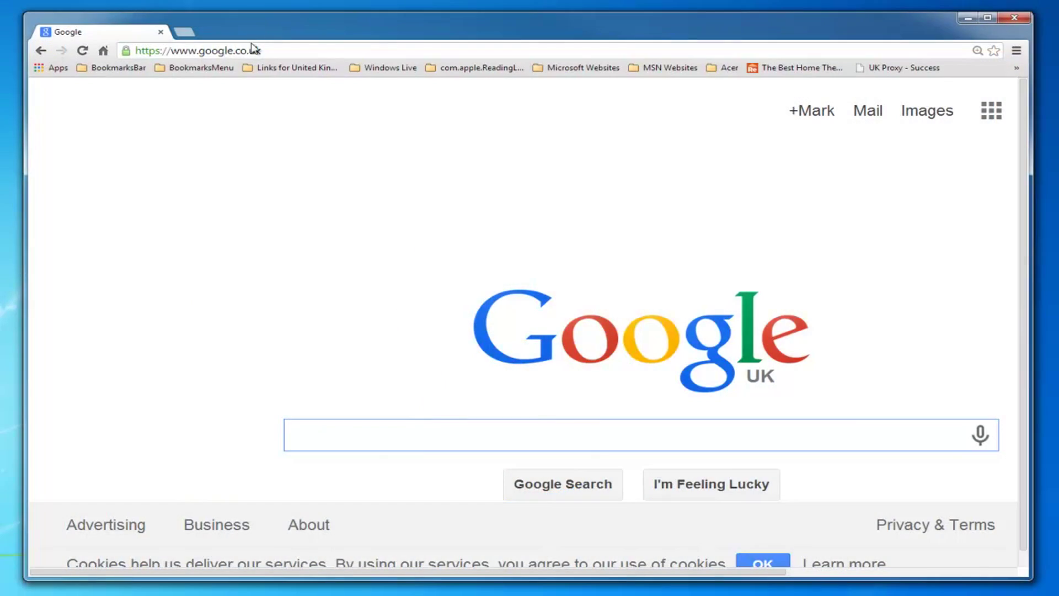
Step: Search Google for racerender and download the RaceRender 3 Windows installer from its Free Download page
click(253, 55)
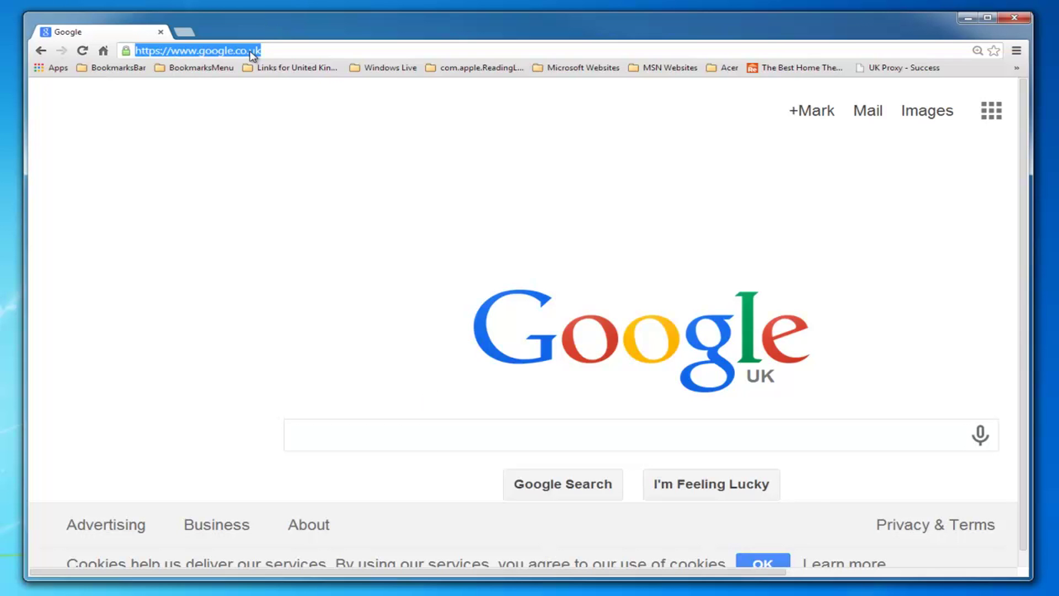
text(racerender)
key(Return)
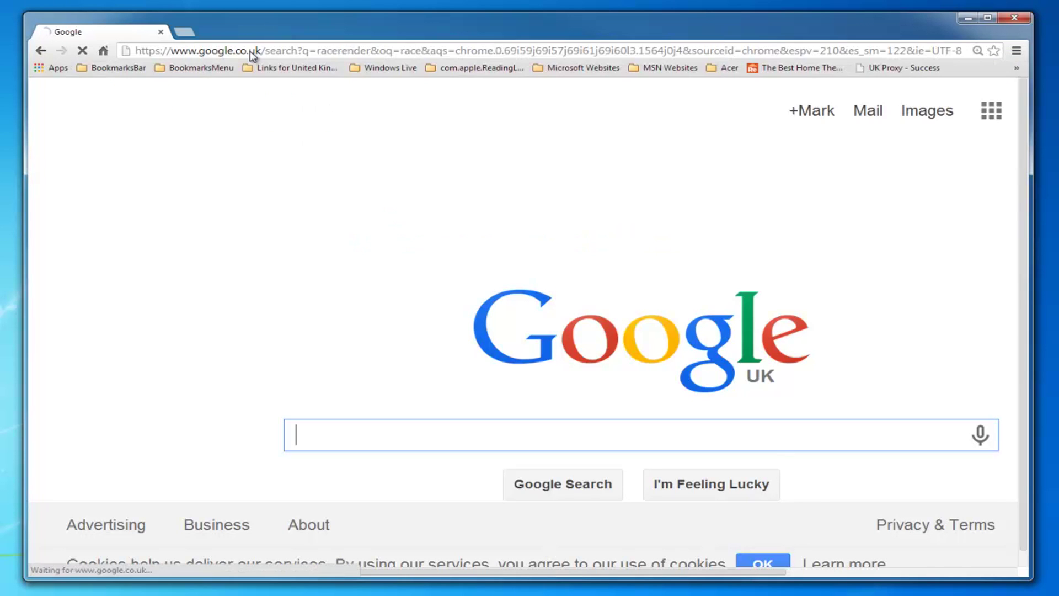
click(320, 360)
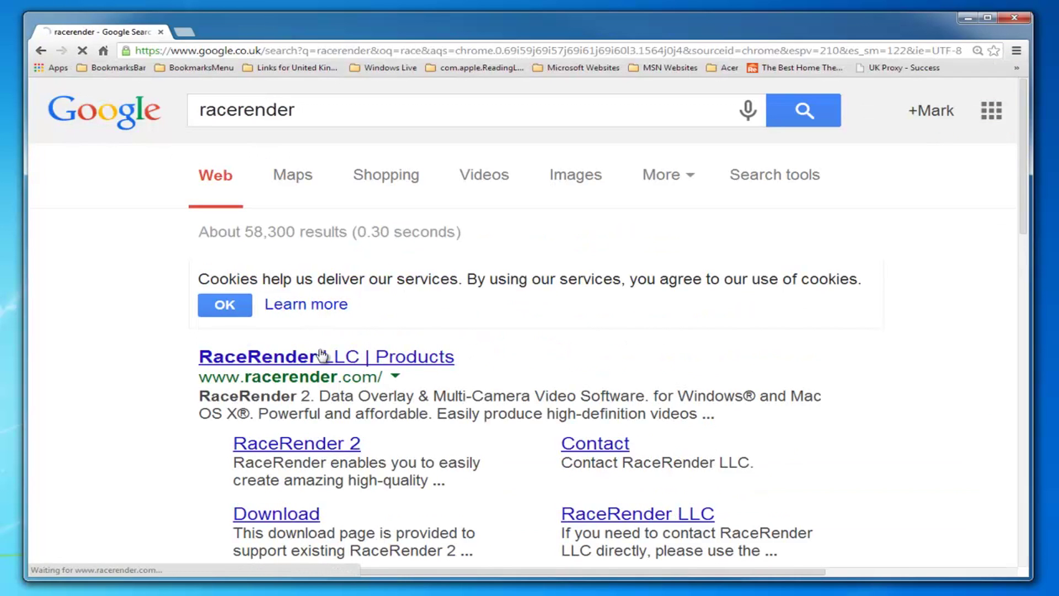
click(289, 92)
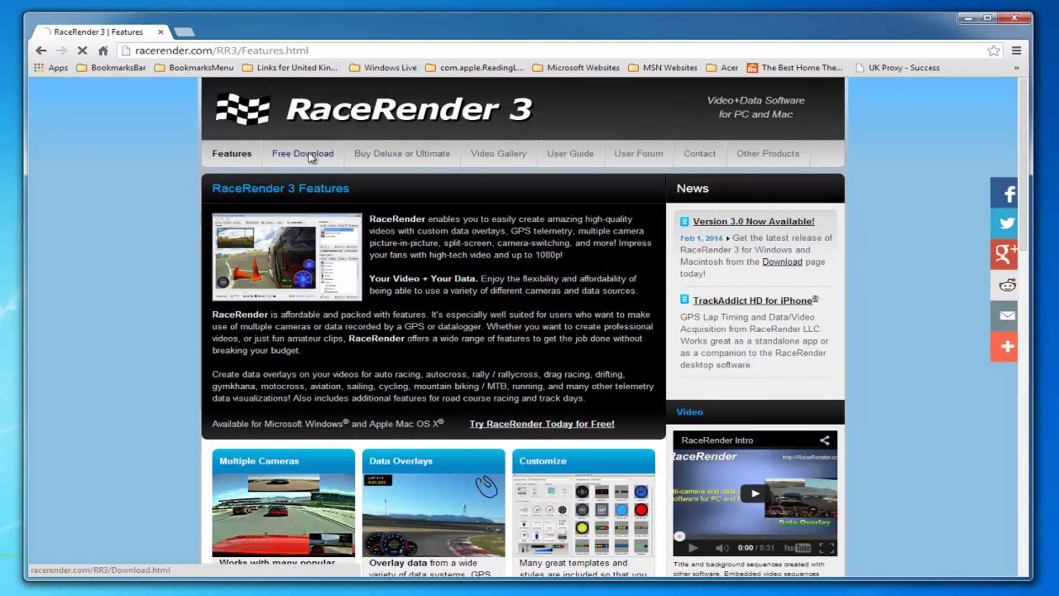
click(309, 154)
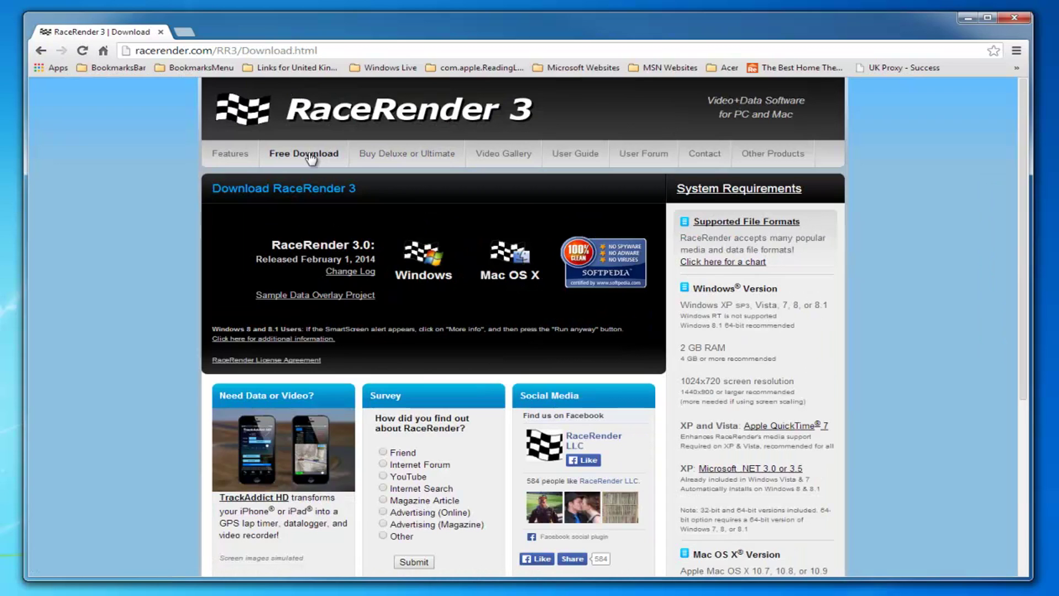
click(443, 275)
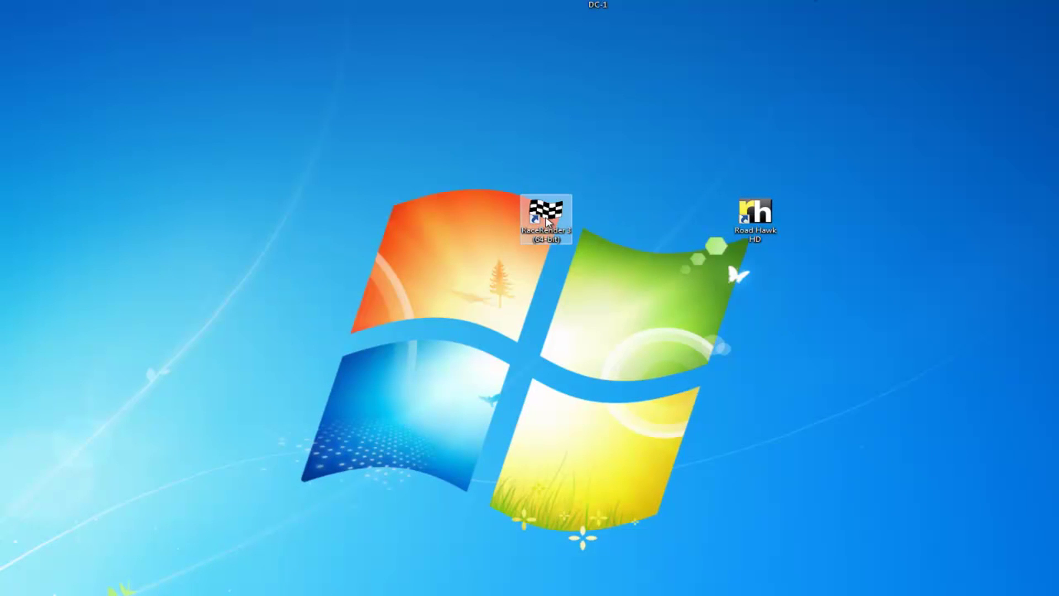
Step: Launch RaceRender 3, choose Datalogger - Simple, and load the 23-04-2013 MP4 as main video
double_click(546, 212)
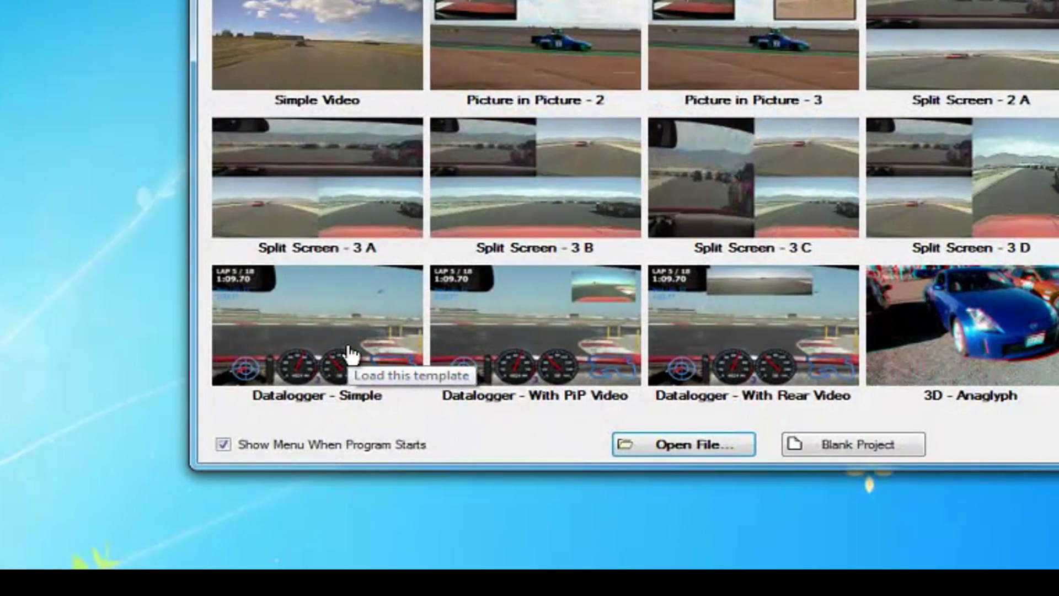
click(349, 353)
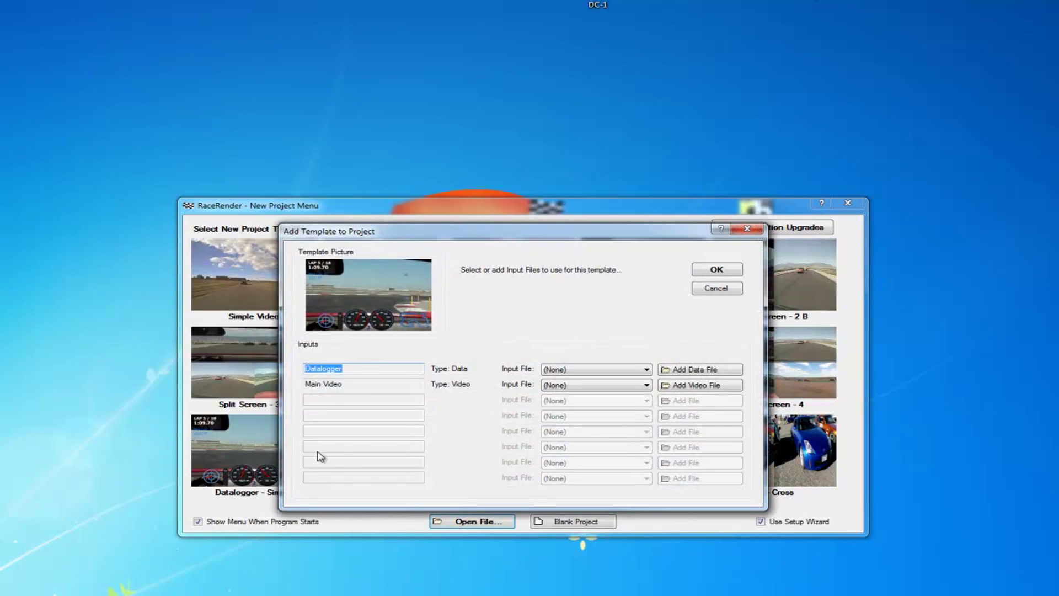
click(715, 385)
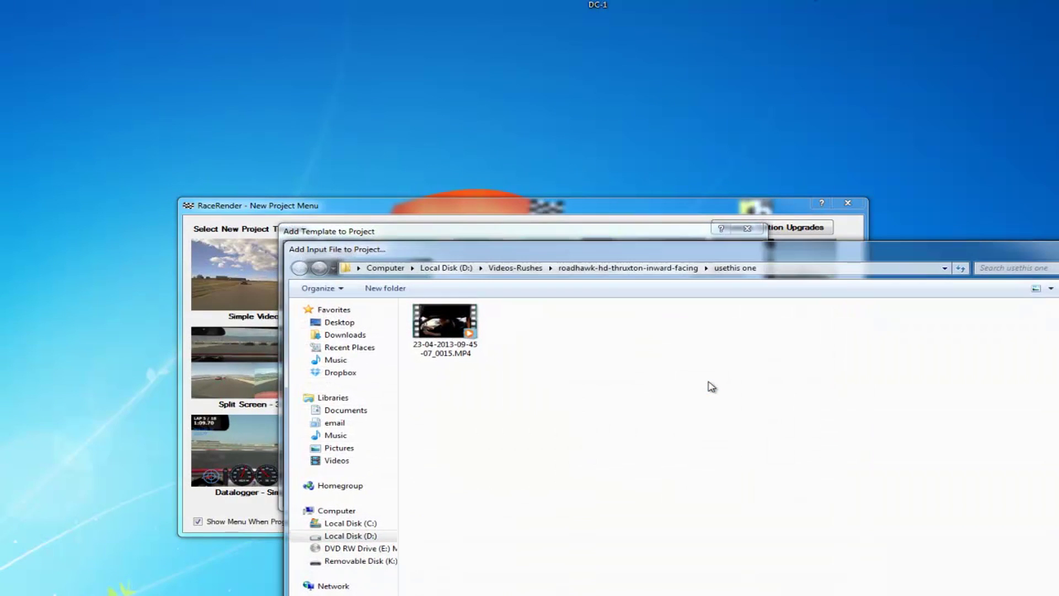
click(455, 331)
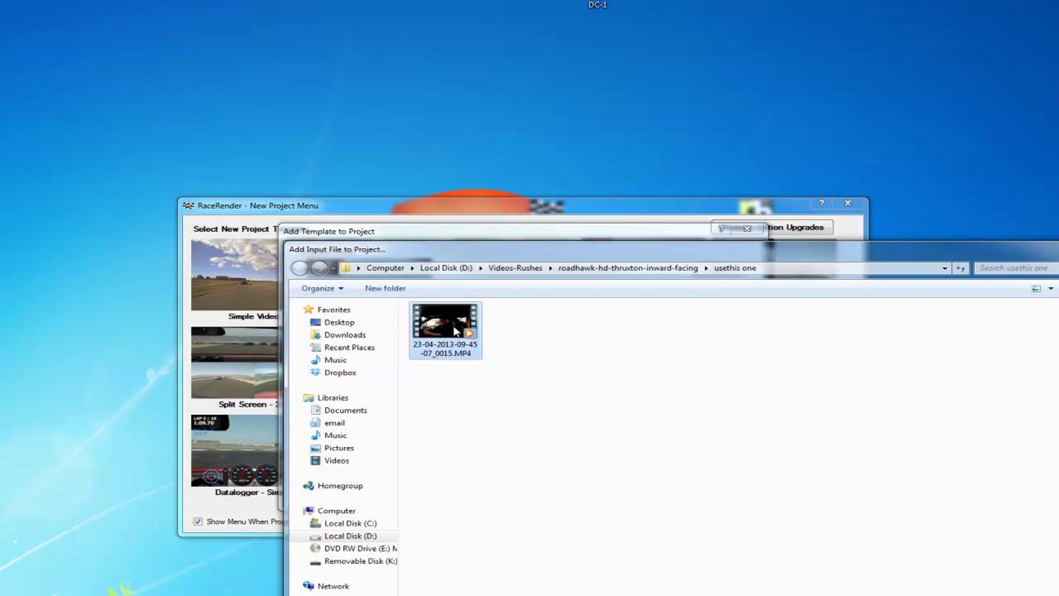
double_click(456, 330)
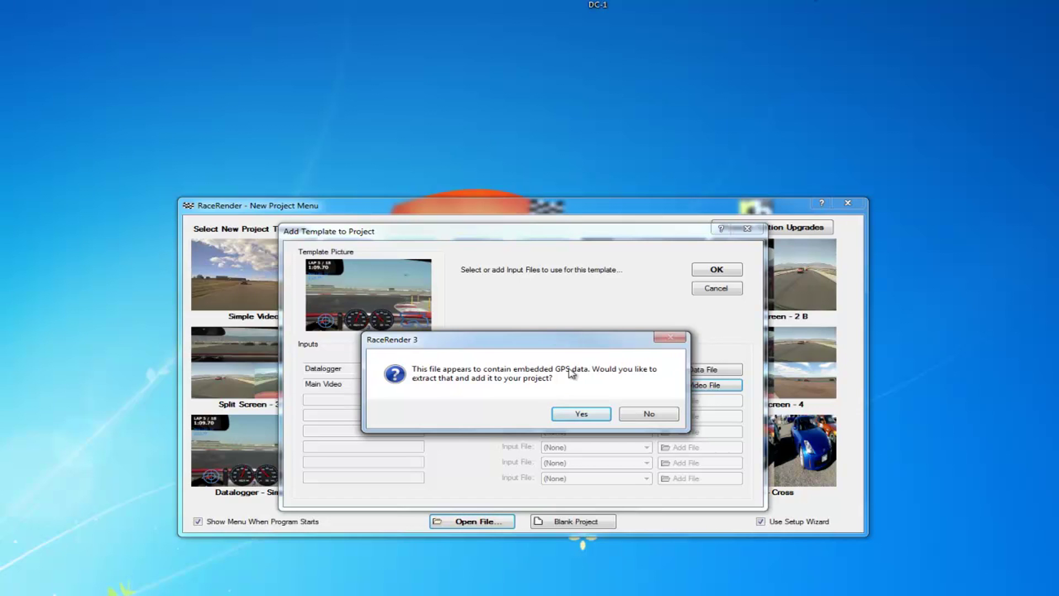
Step: Extract the clip's embedded GPS data, assign it to the Datalogger input, and confirm the inputs
click(568, 414)
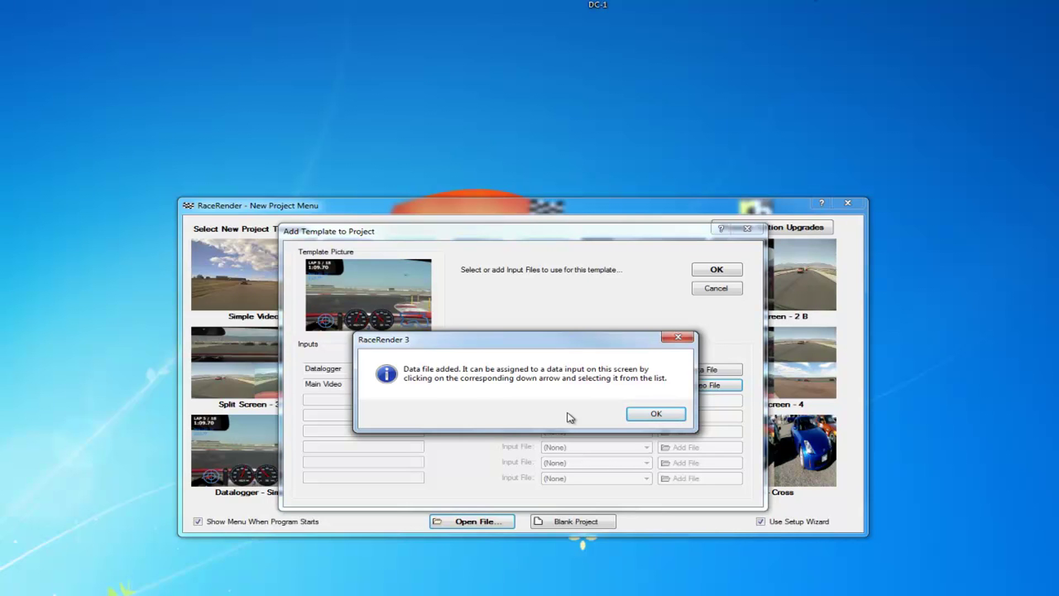
click(638, 415)
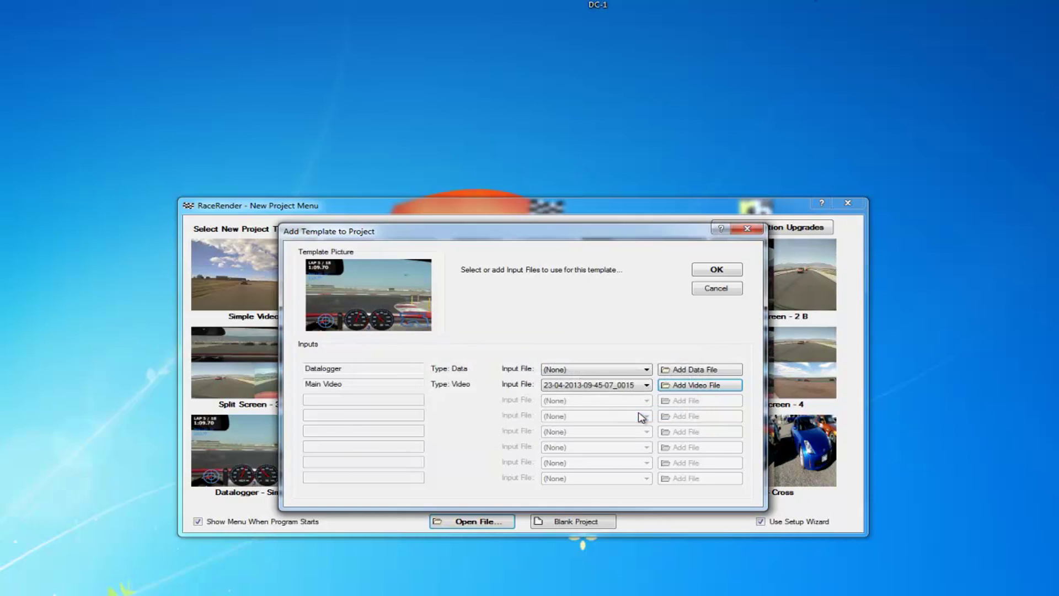
click(574, 369)
click(597, 380)
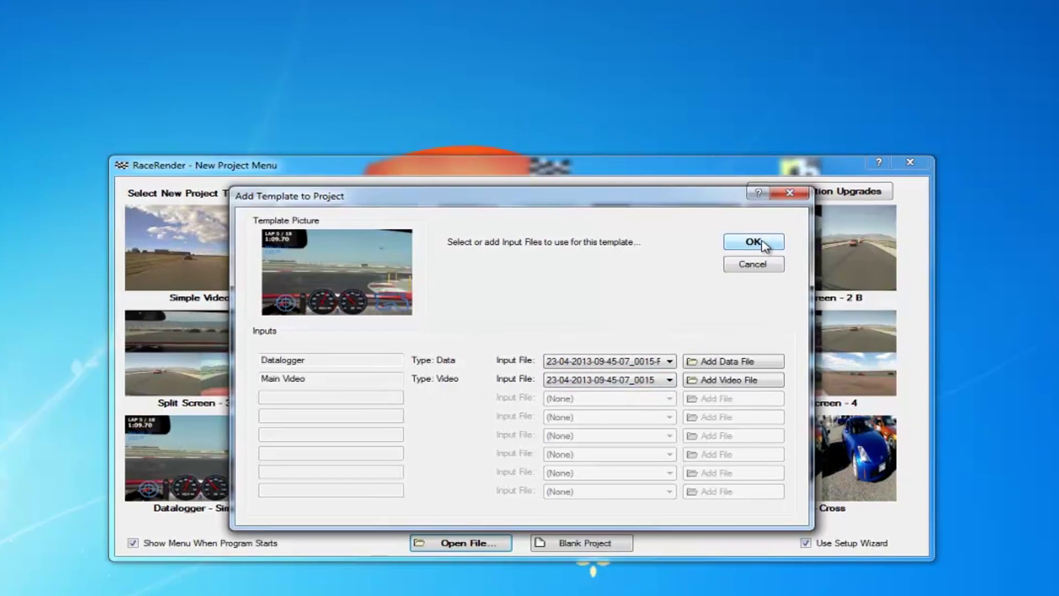
click(915, 118)
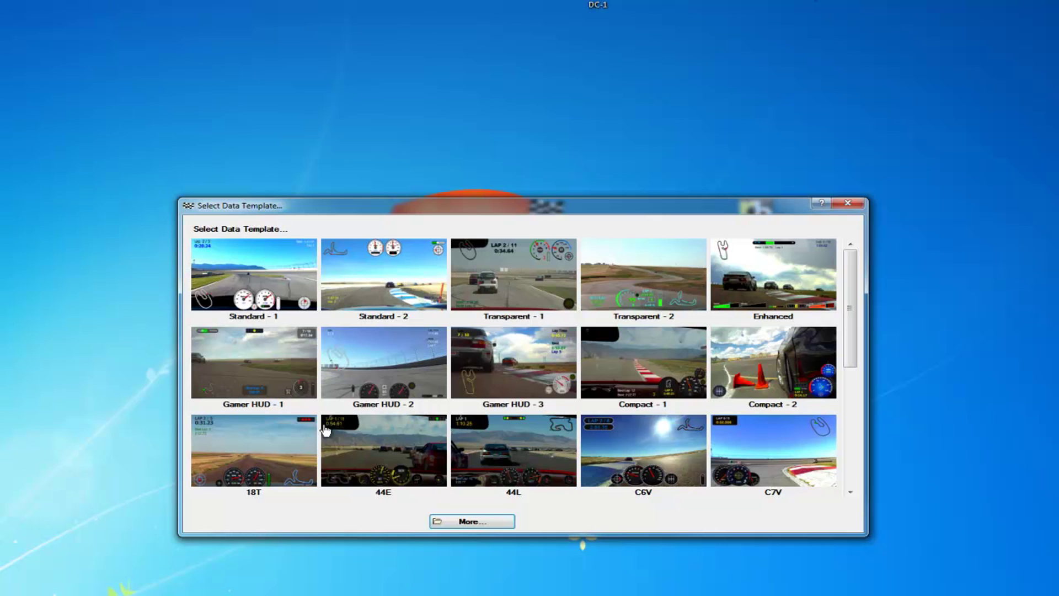
Step: Apply the 18T style with G-Force, Track Map, Lap Counter, Lap Timer and Speedometer overlays
click(265, 449)
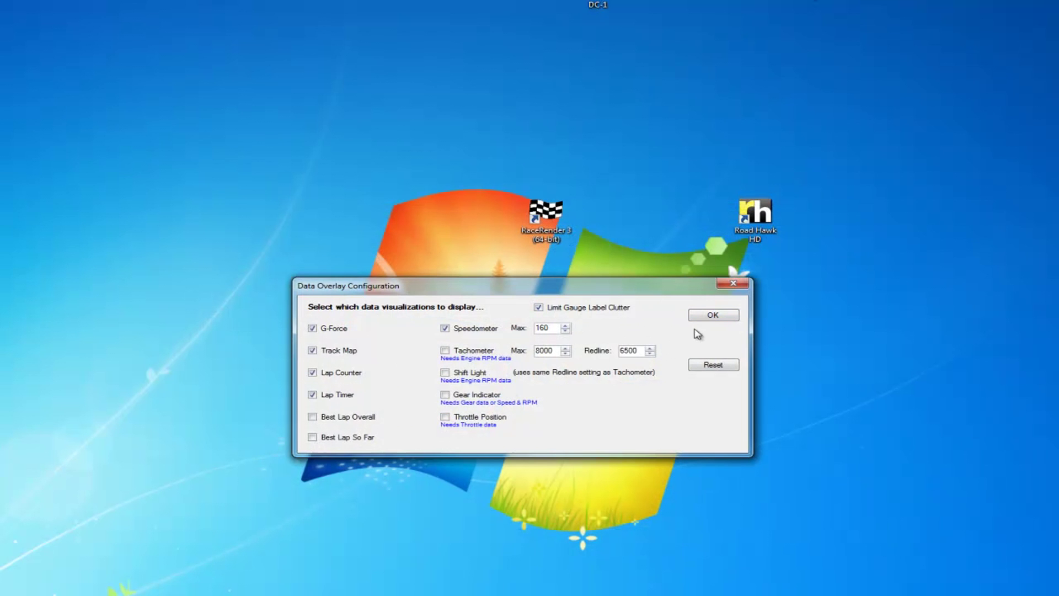
click(712, 317)
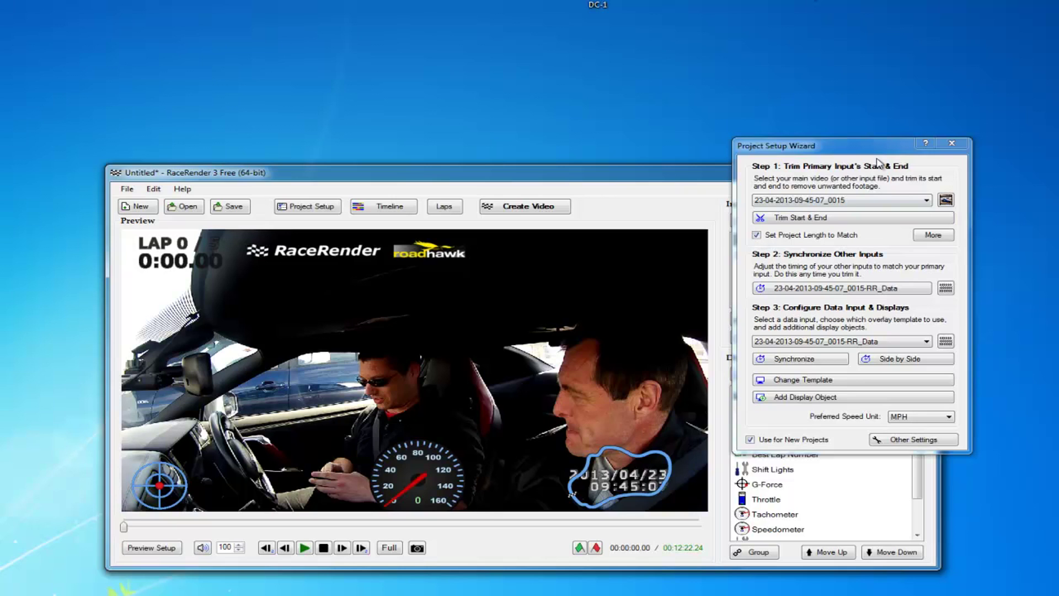
Step: Close the Project Setup Wizard, move the RaceRender logo top right and the track map upper left
click(945, 144)
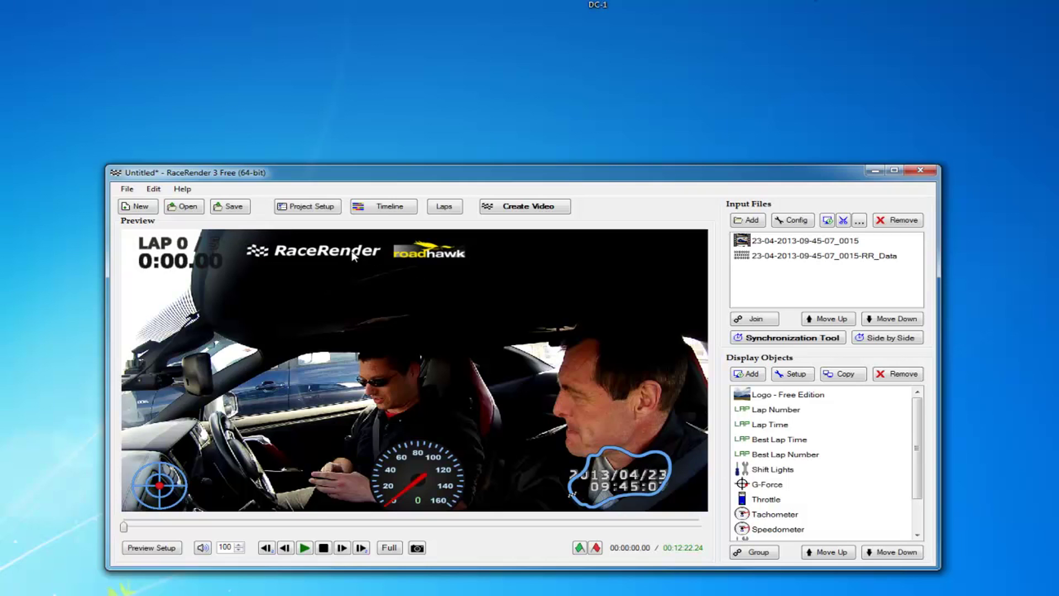
drag(353, 254, 573, 249)
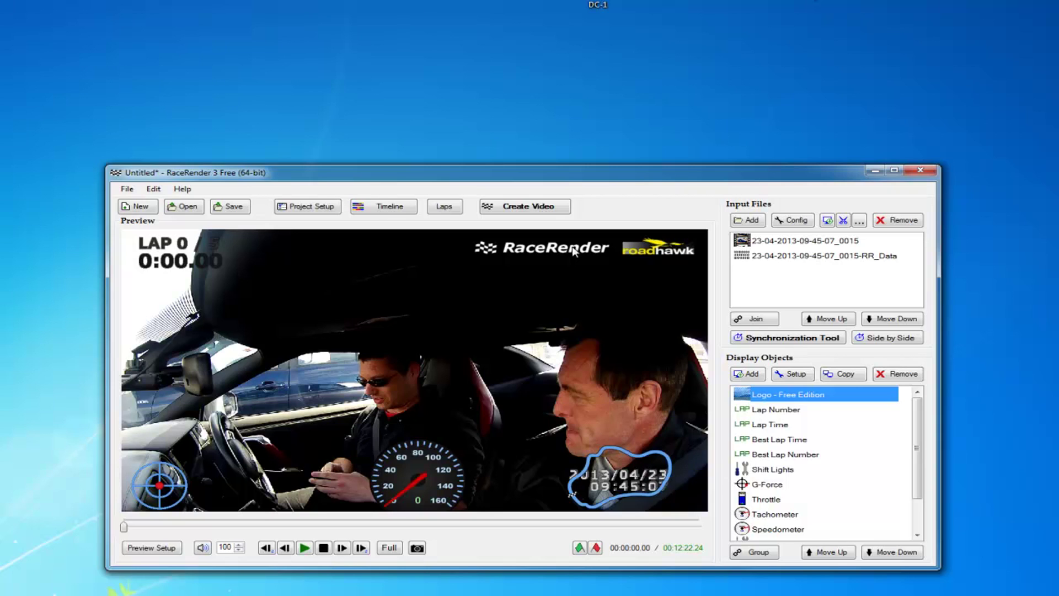
drag(629, 455, 349, 267)
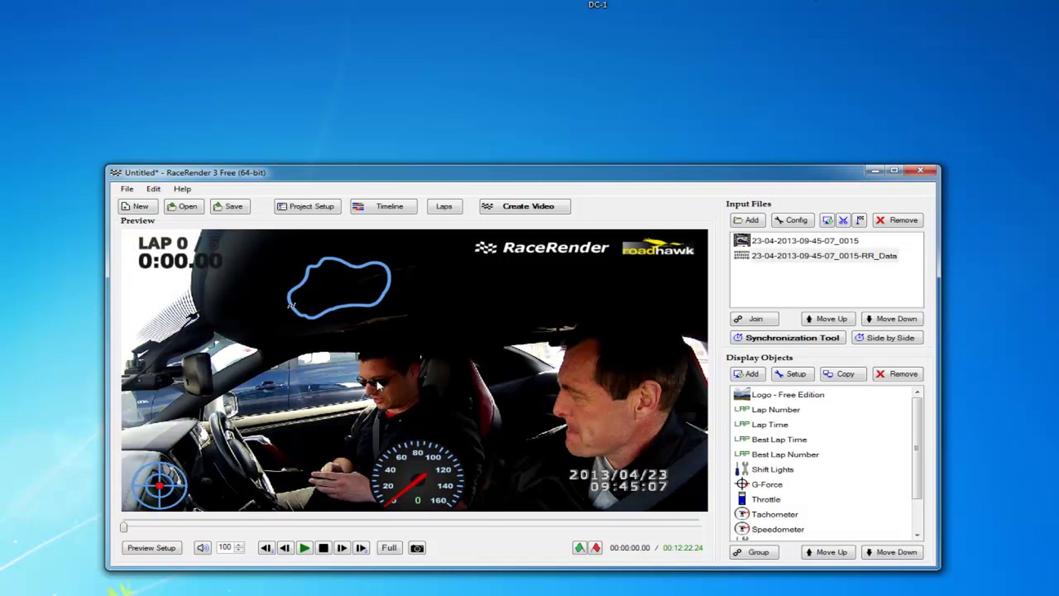
Step: Move the speedometer to the lower right, nudge the G-Force gauge left, and select the lap counter
drag(404, 476, 487, 461)
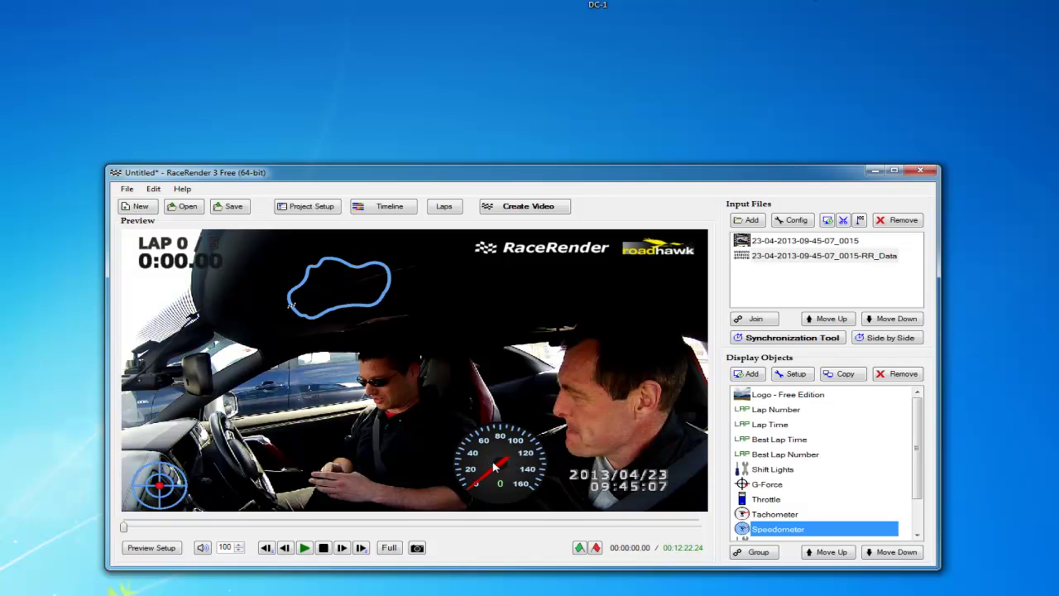
drag(492, 461, 609, 469)
click(163, 485)
drag(163, 485, 156, 485)
click(169, 247)
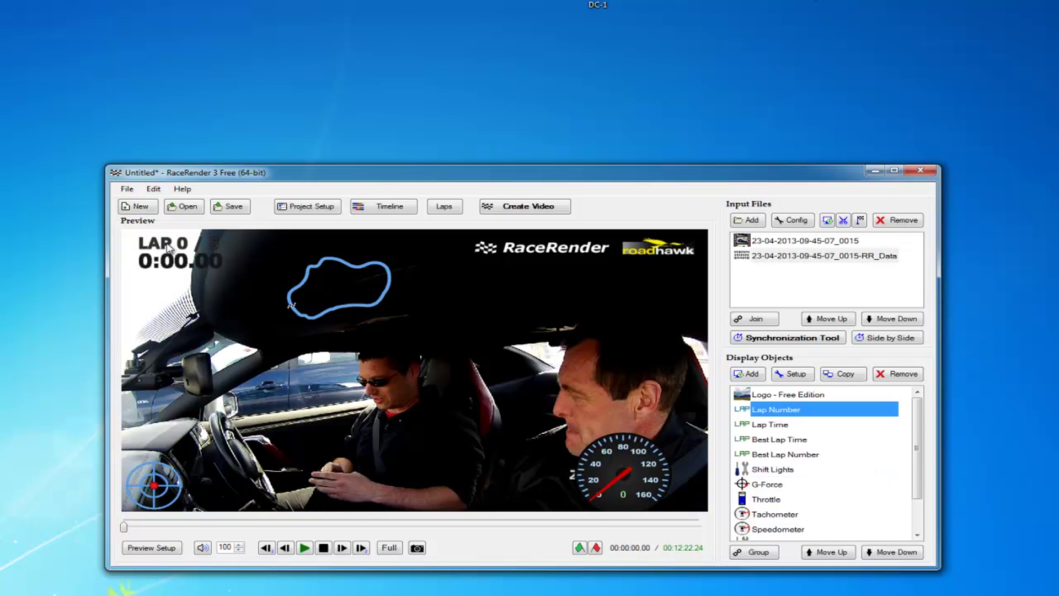
Step: Set the lap counter's text colour to red in its properties
double_click(169, 247)
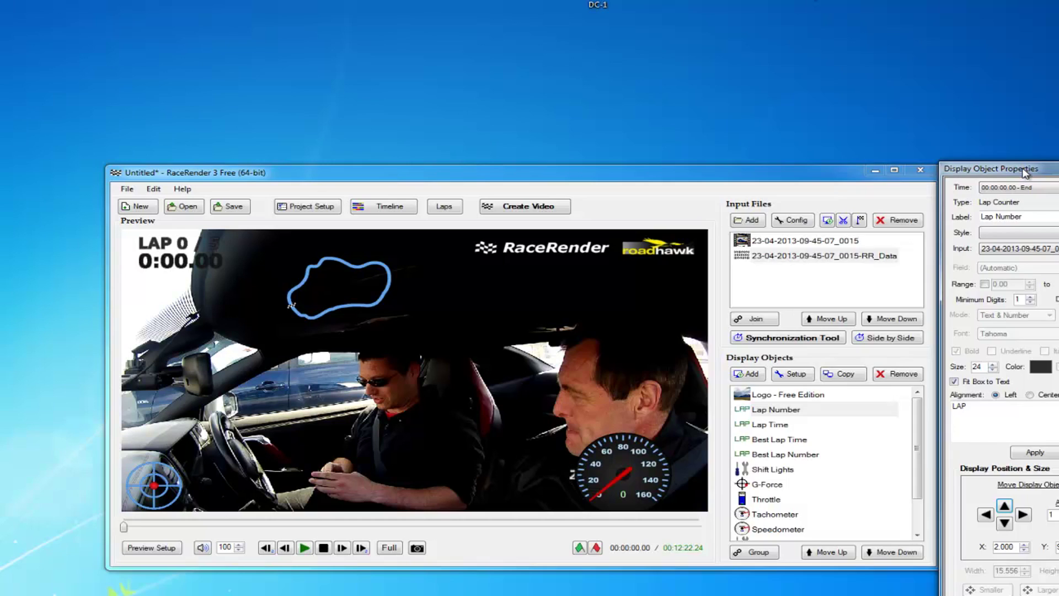
drag(1024, 172, 750, 80)
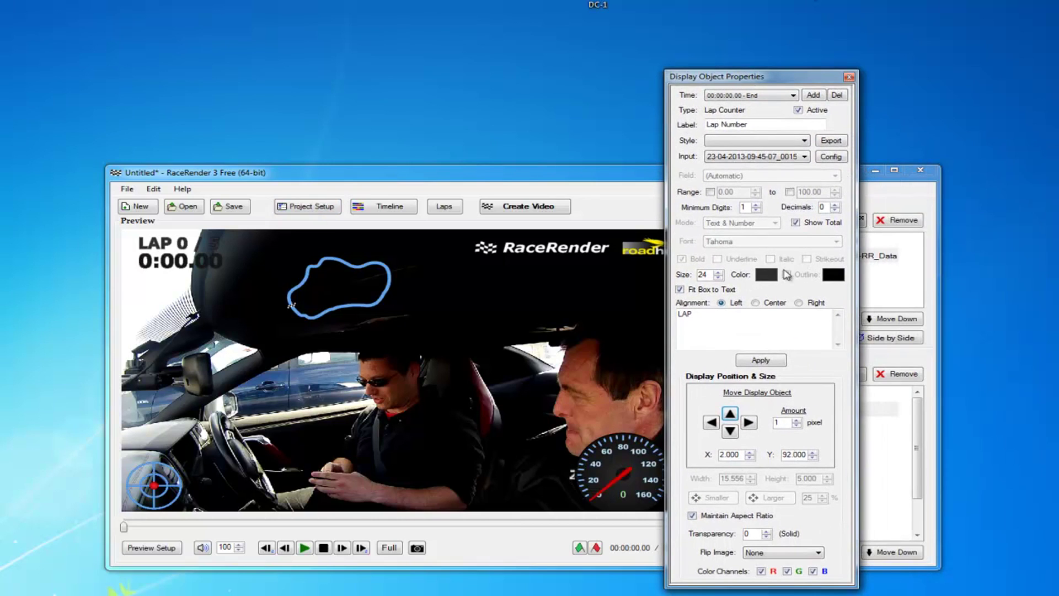
click(766, 275)
click(380, 194)
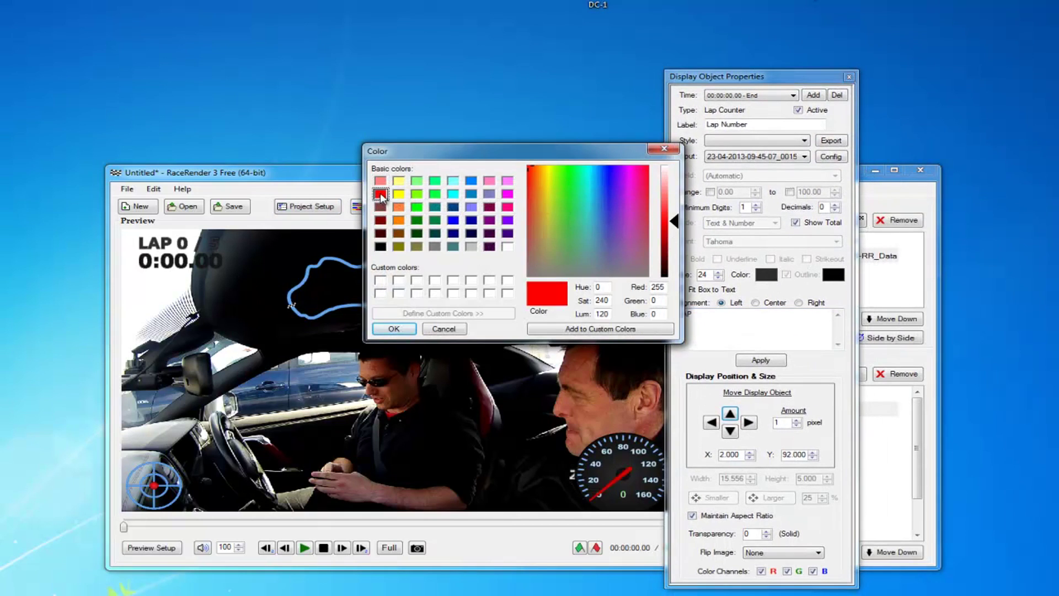
click(393, 328)
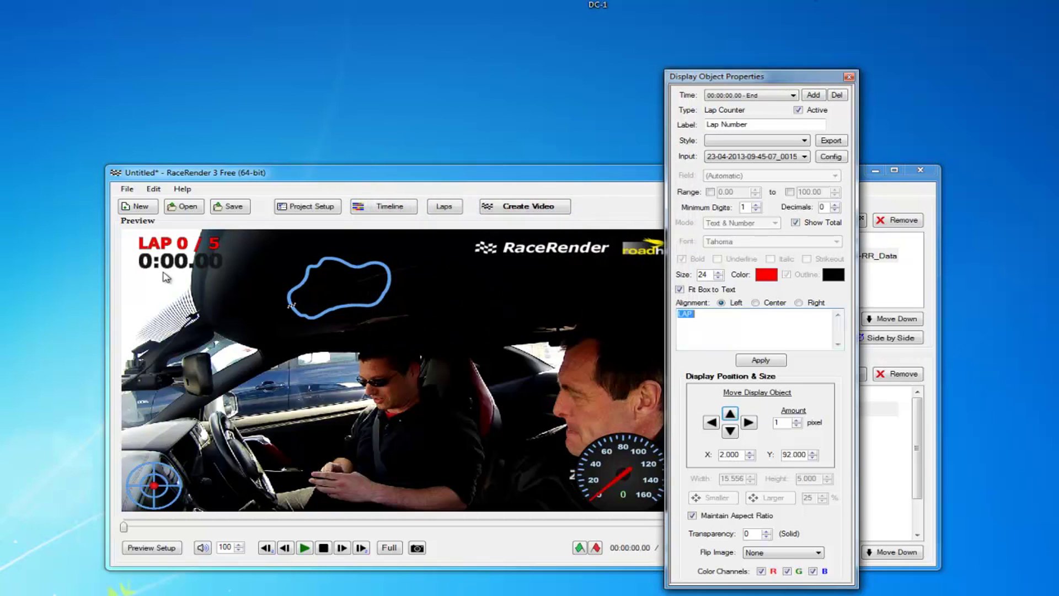
Step: Make the lap timer red too, shift the track map up-left beside it, and play the preview
click(175, 264)
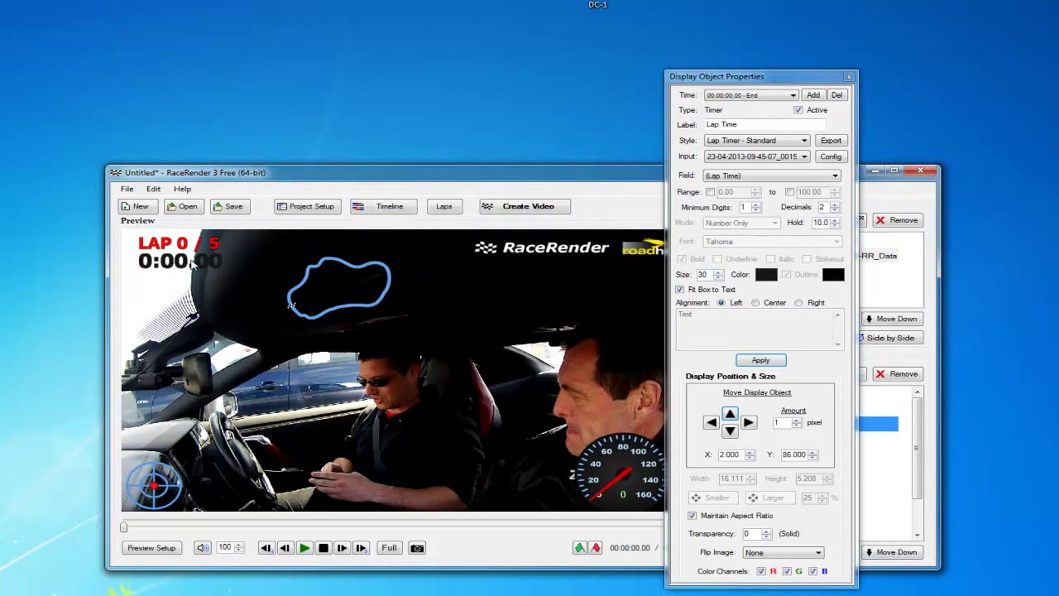
click(770, 278)
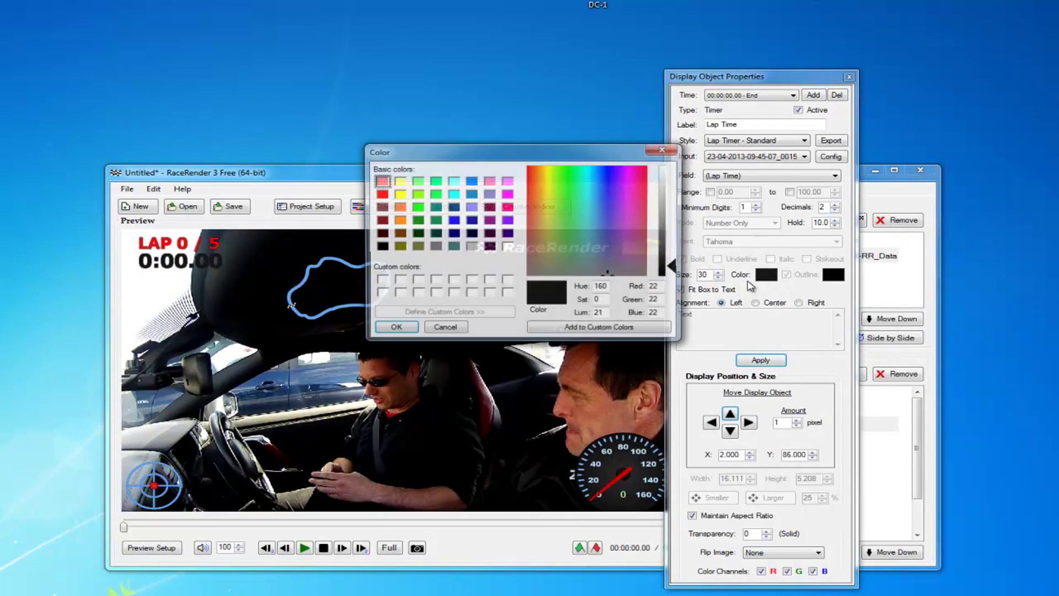
click(381, 194)
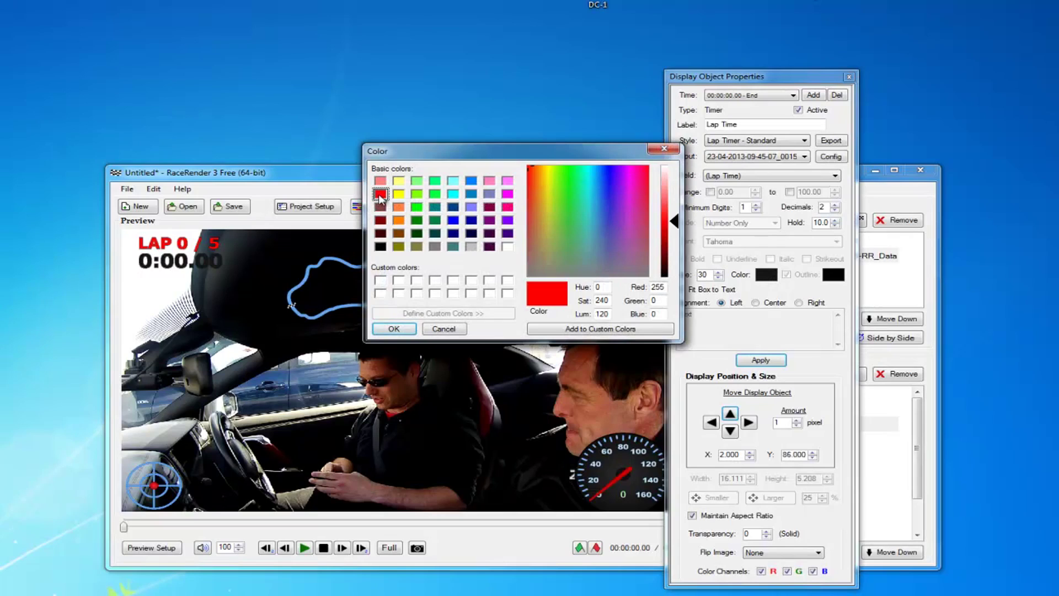
click(393, 330)
drag(371, 299, 331, 275)
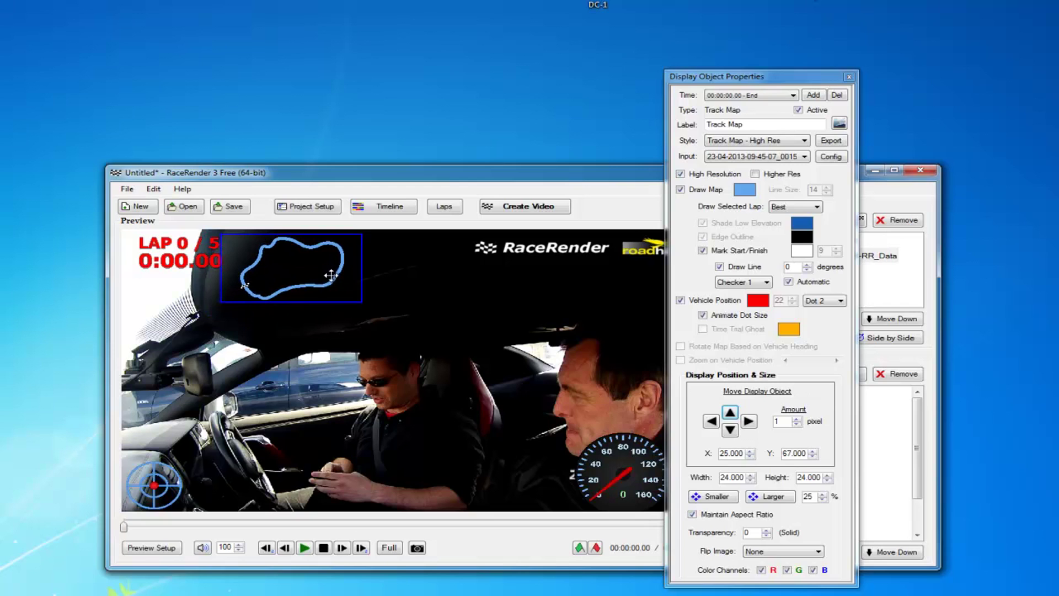
click(304, 548)
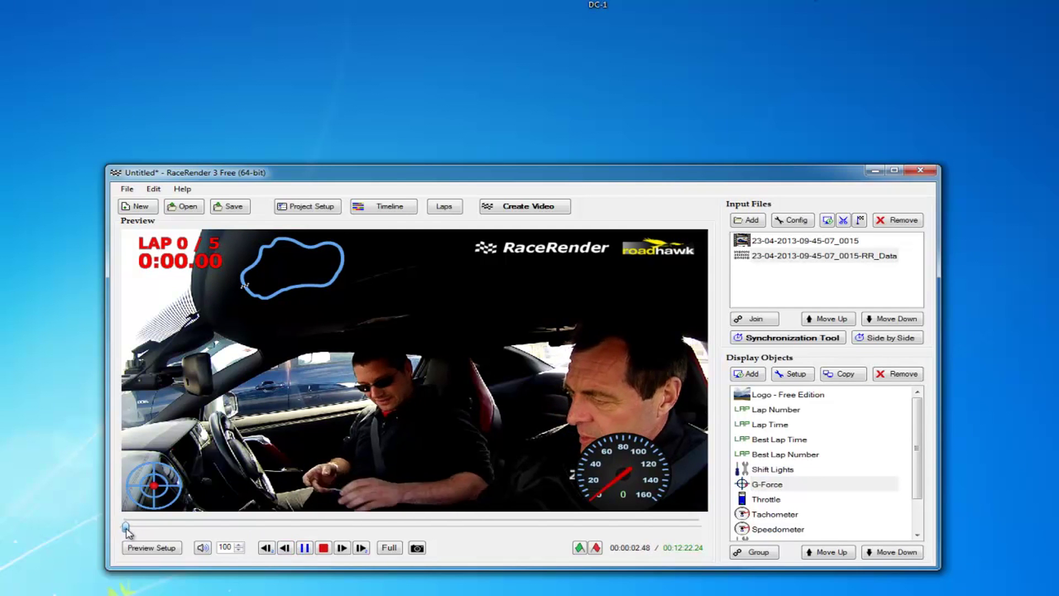
Step: Mark the render start at 00:01:09.47, then seek to the 00:05:37.27 end point
click(362, 548)
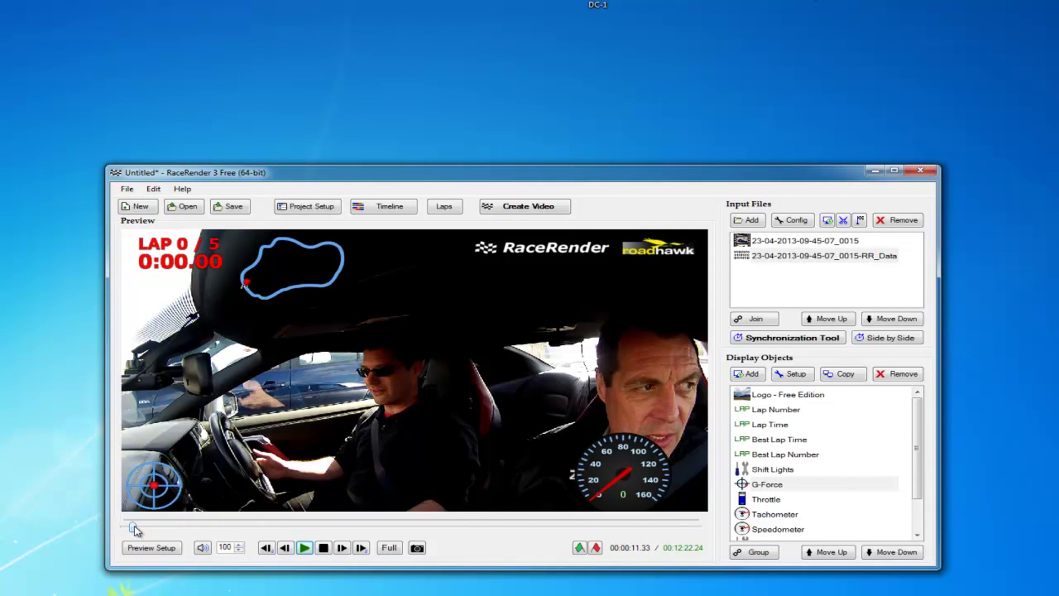
drag(134, 528, 166, 529)
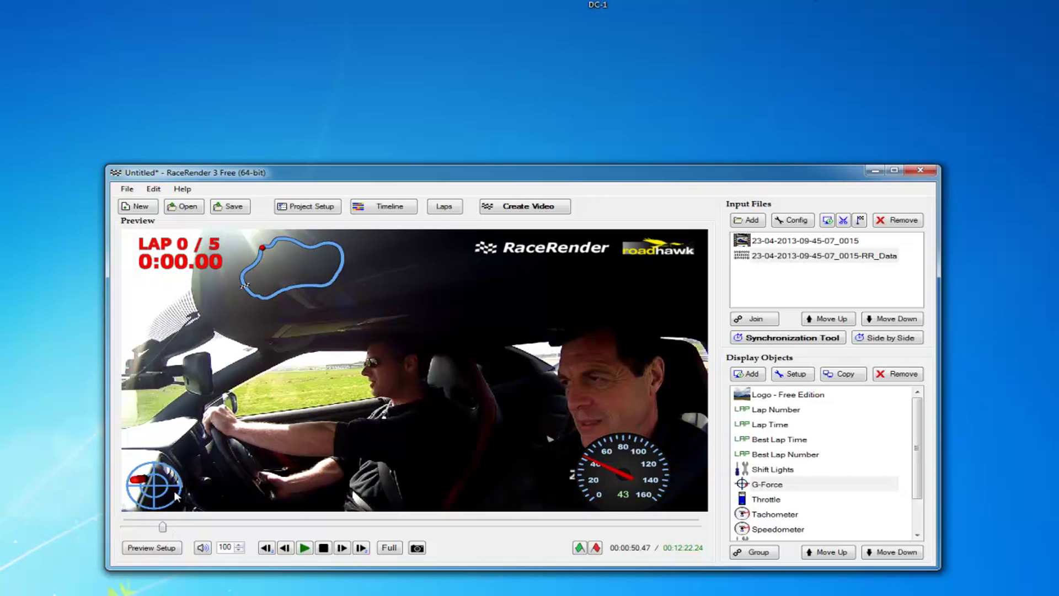
drag(170, 529, 177, 528)
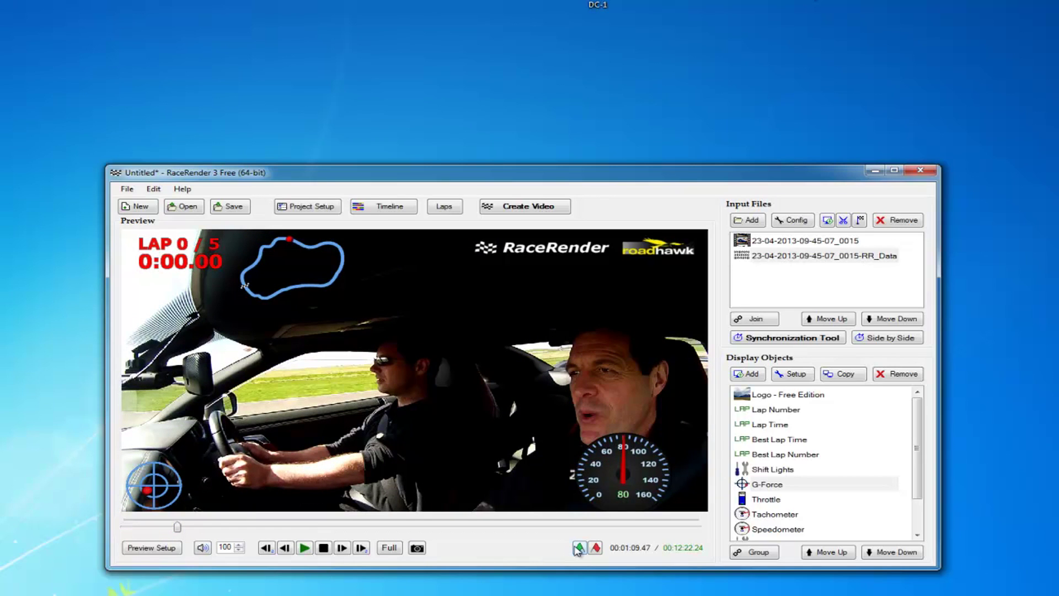
click(580, 548)
drag(177, 525, 384, 527)
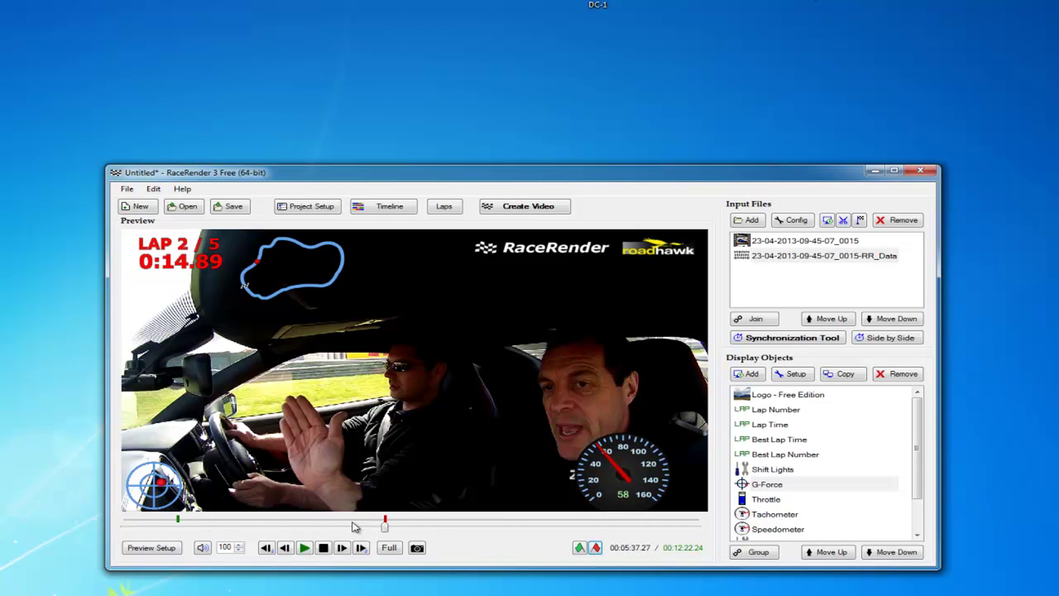
Step: Save the project as 'race test' and render the marked span to race test.mp4 in MPEG-4
click(515, 207)
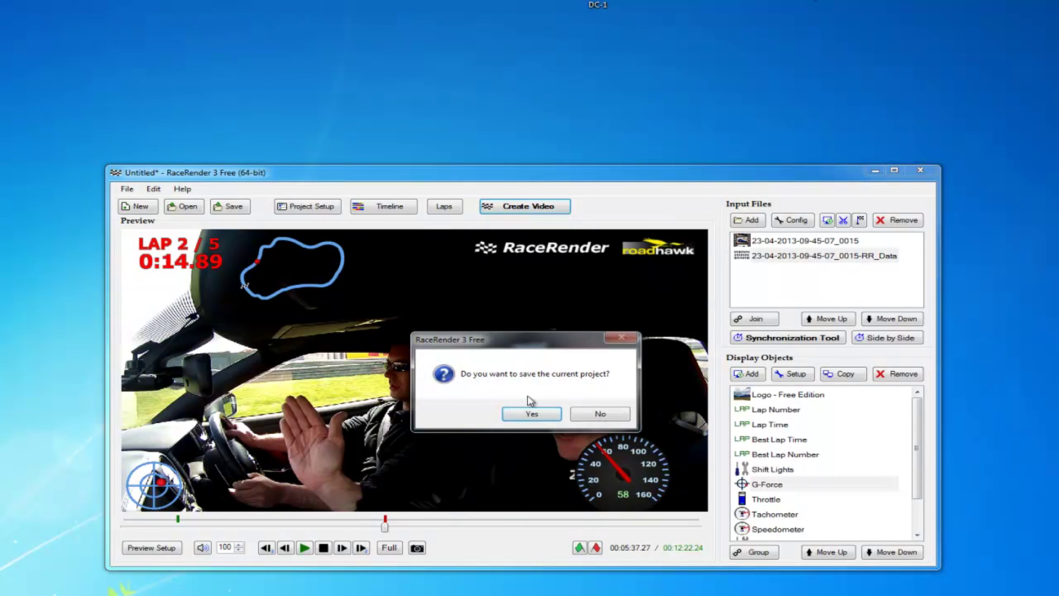
click(529, 414)
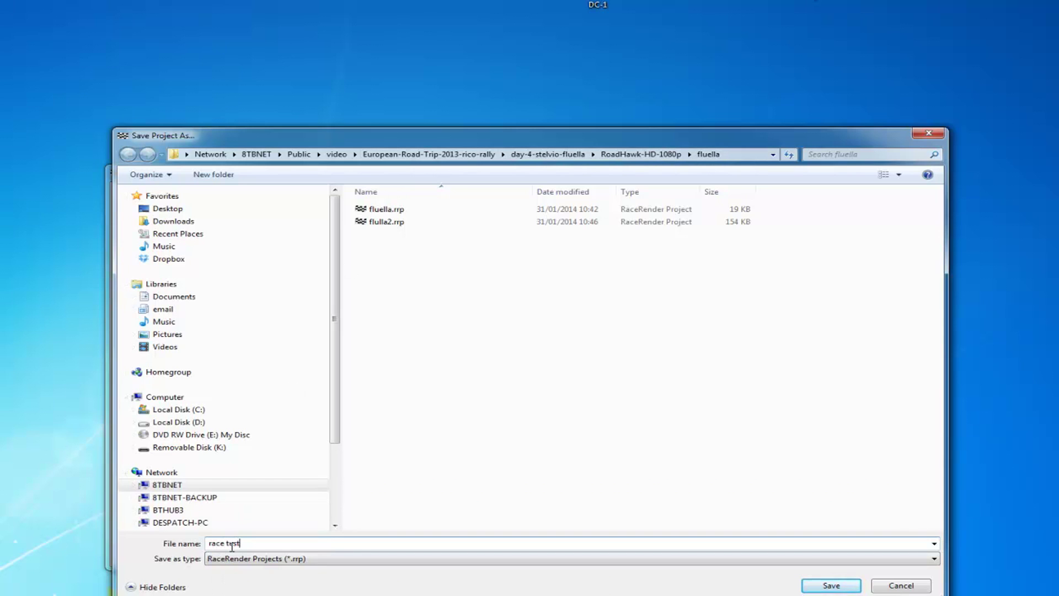
text(race test)
key(Return)
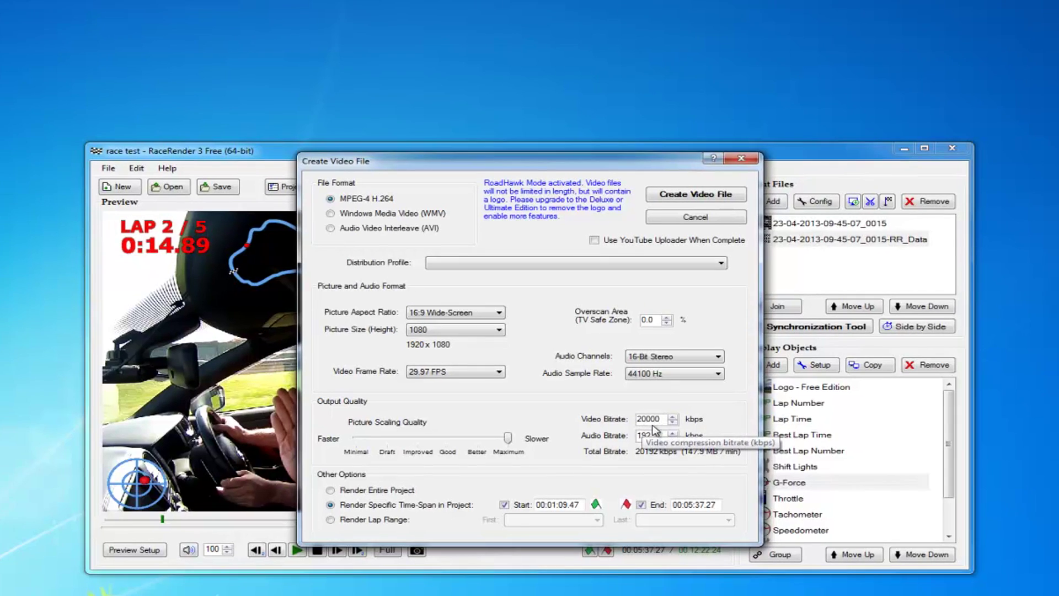
click(696, 194)
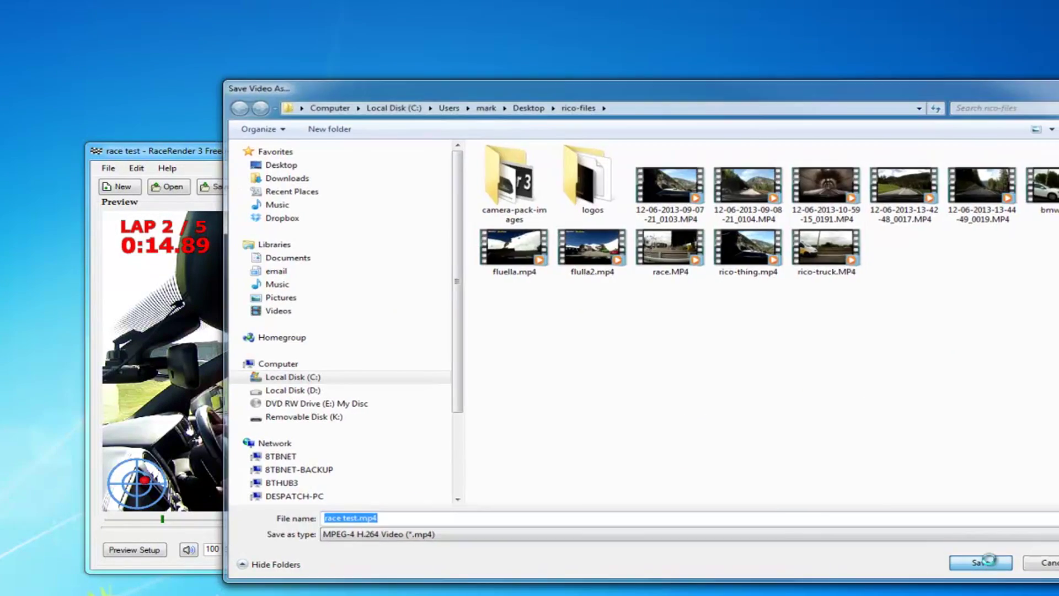
click(981, 562)
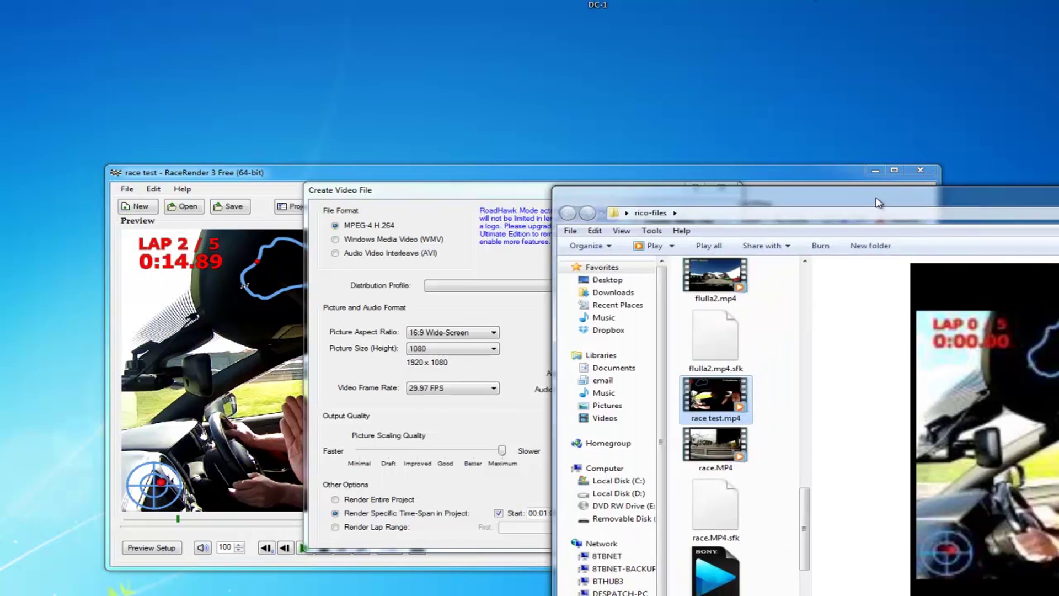
Step: Play race test.mp4 in Windows Media Player, positioning the player window into view
drag(906, 195, 770, 157)
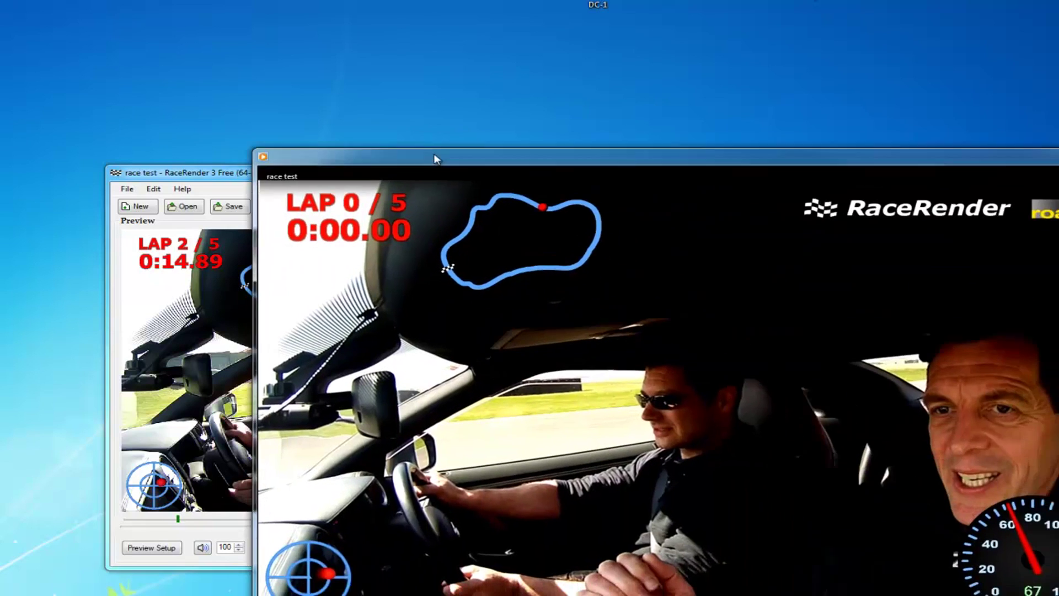
drag(440, 154, 353, 119)
click(622, 579)
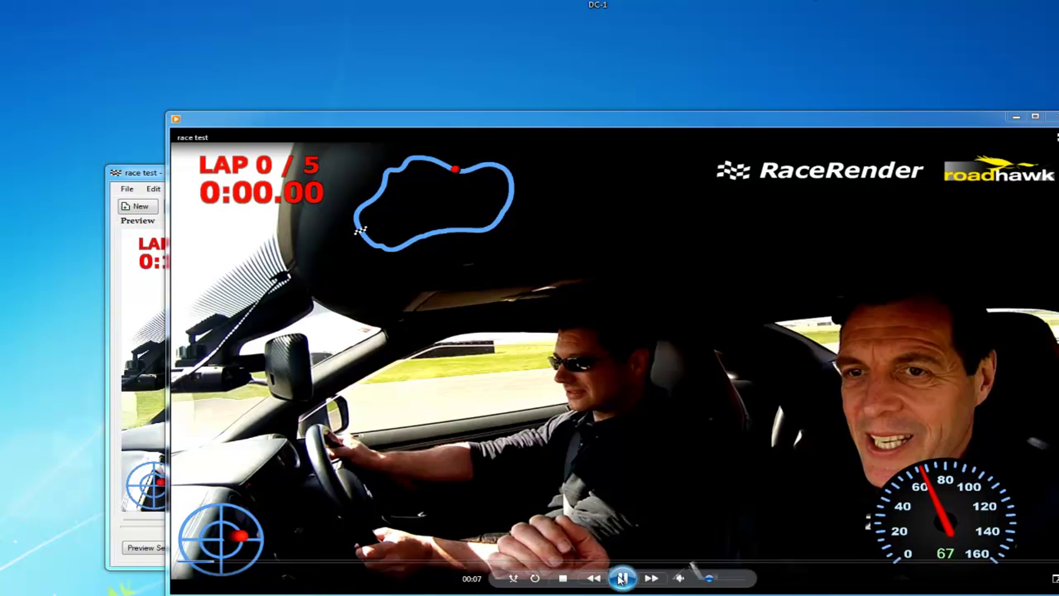
drag(893, 128, 839, 114)
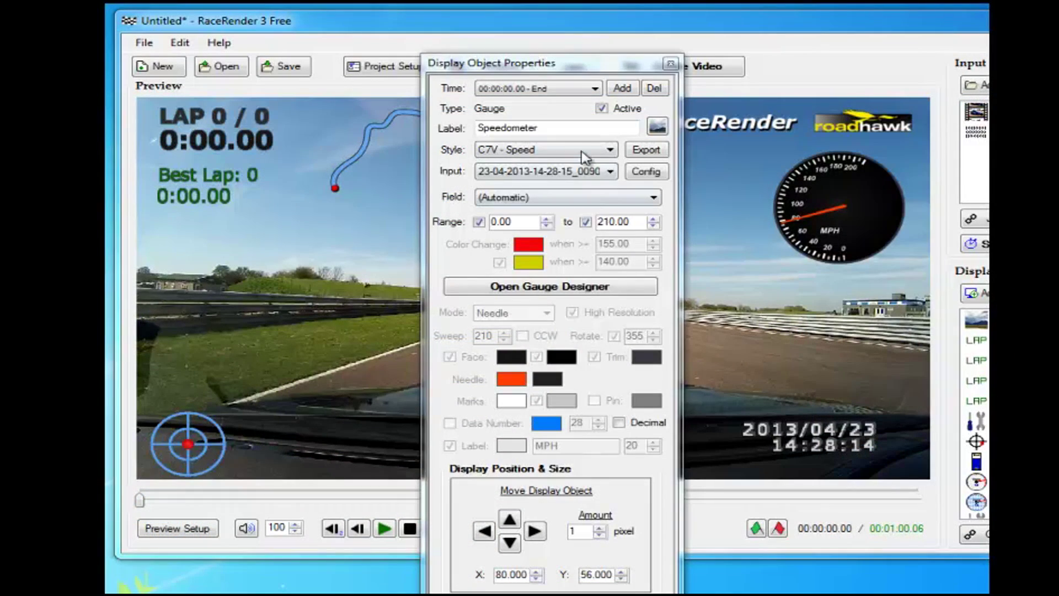
Step: Switch the speedometer style to TA4 - Speed and drag the gauge lower and to the left
click(582, 152)
click(576, 174)
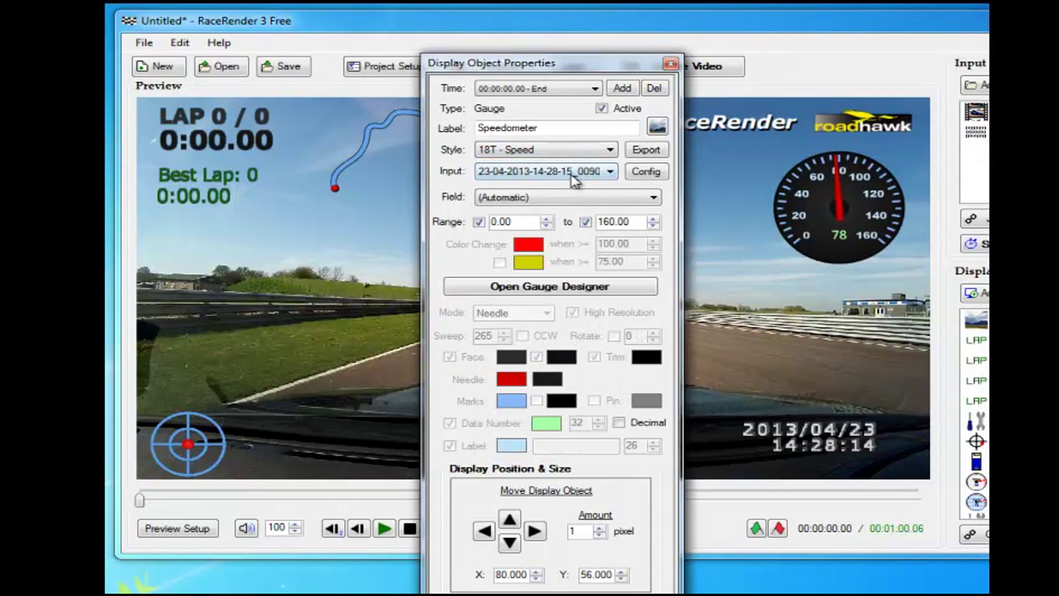
click(574, 152)
click(524, 385)
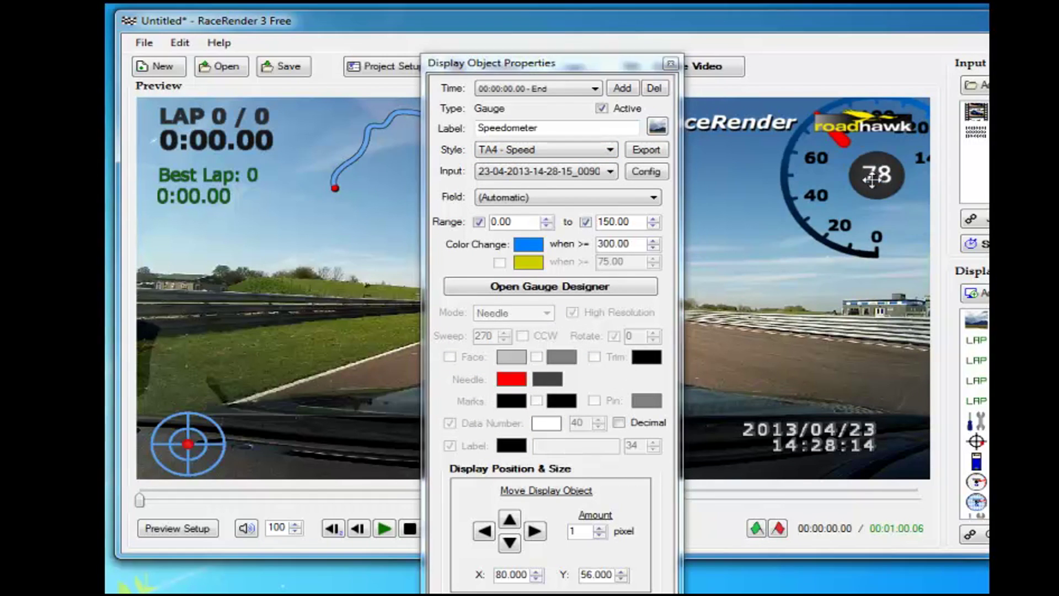
drag(874, 180, 827, 262)
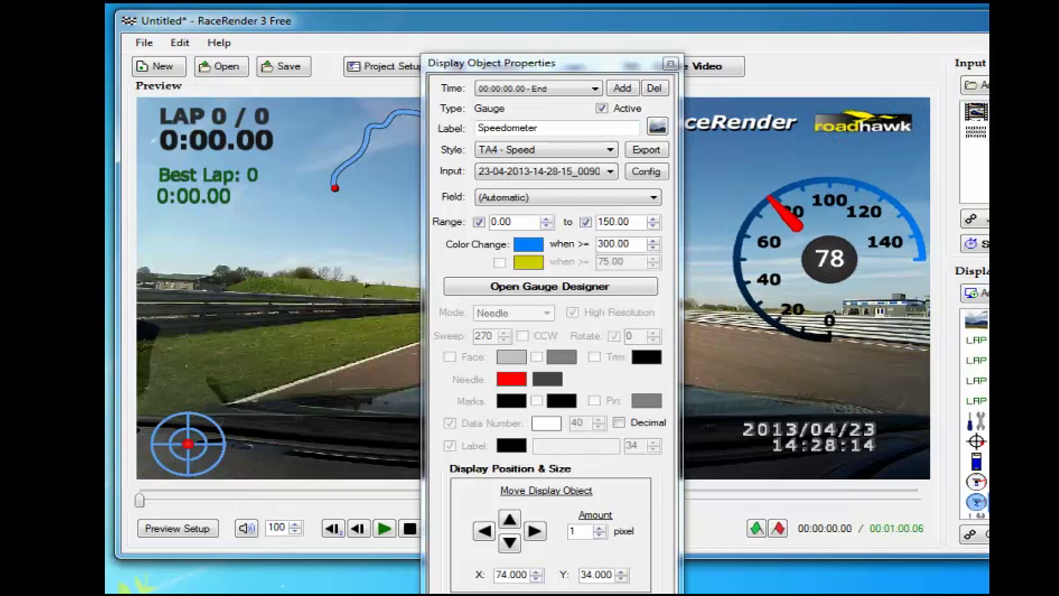